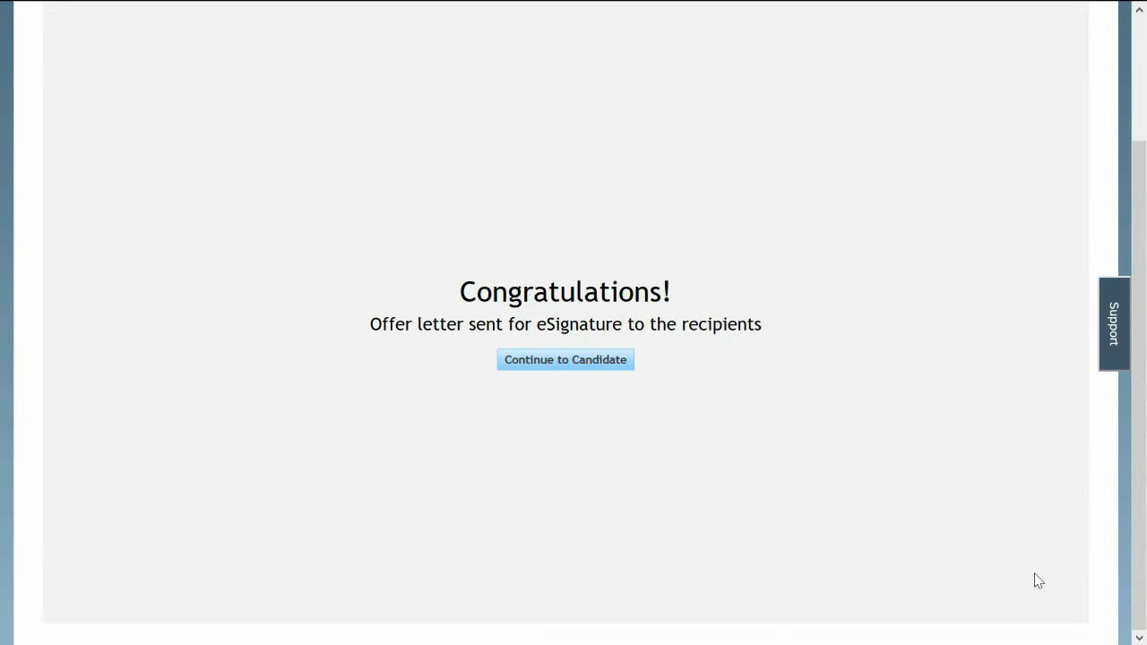
# Continue to the candidate after sending the offer letter, and show the career site's sign-in page full screen in Chrome.
pyautogui.click(571, 367)
pyautogui.hotkey('alt', 'Tab')
pyautogui.hotkey('alt', 'Tab')
pyautogui.hotkey('alt', 'Tab')
pyautogui.hotkey('alt', 'Tab')
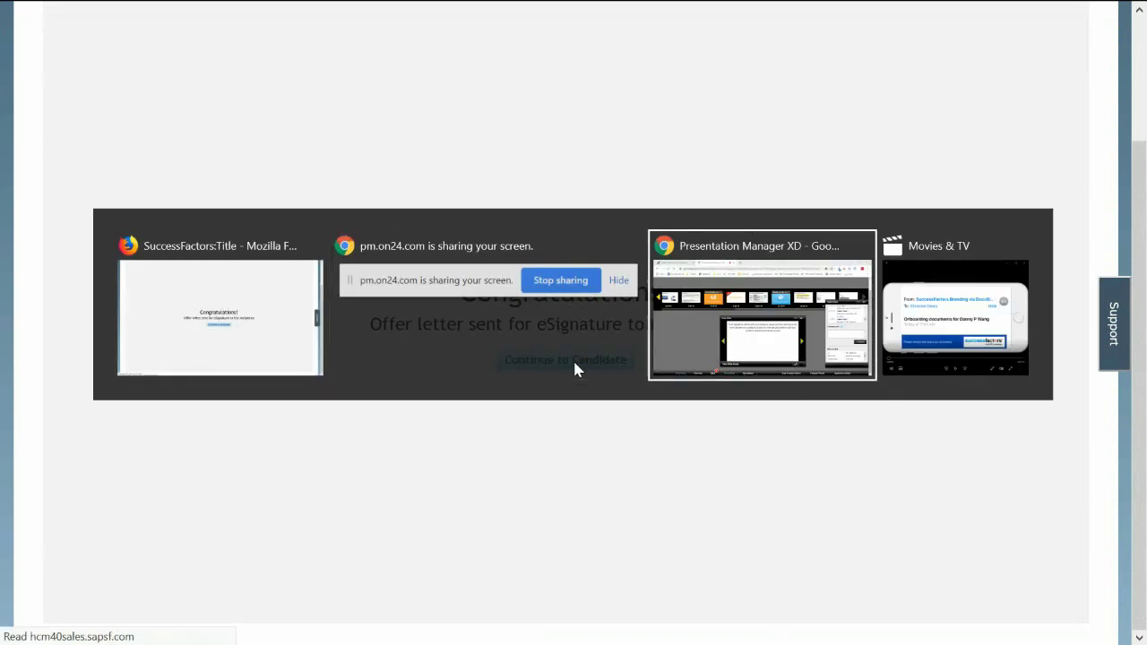
pyautogui.hotkey('alt', 'Tab')
pyautogui.hotkey('alt', 'Tab')
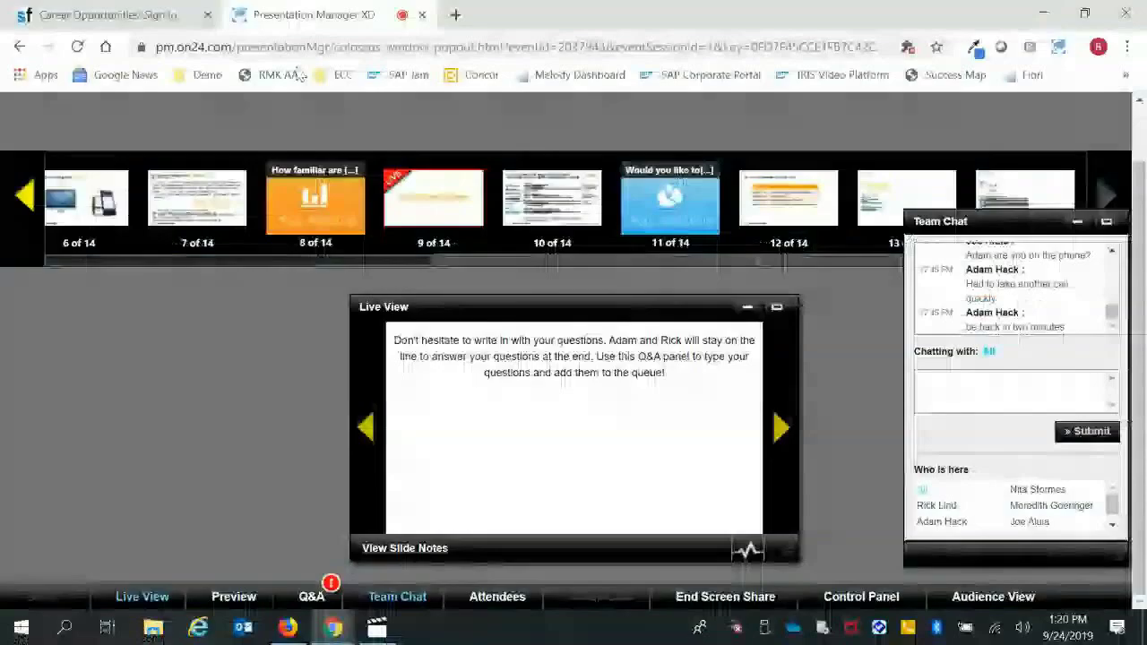
pyautogui.click(125, 16)
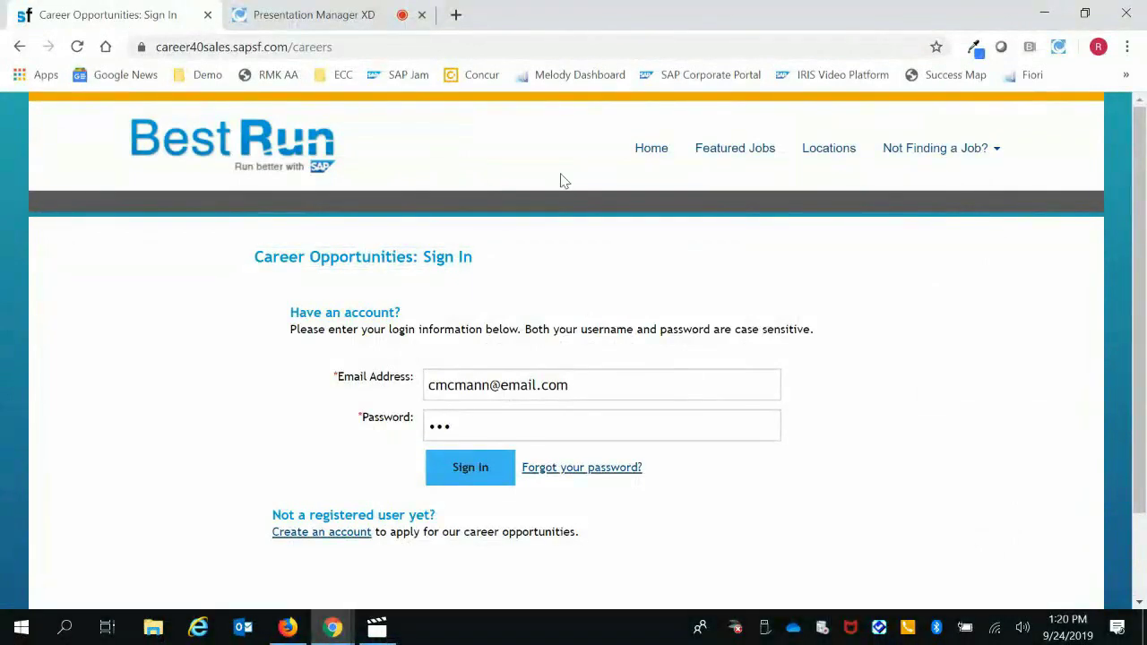
pyautogui.press('F11')
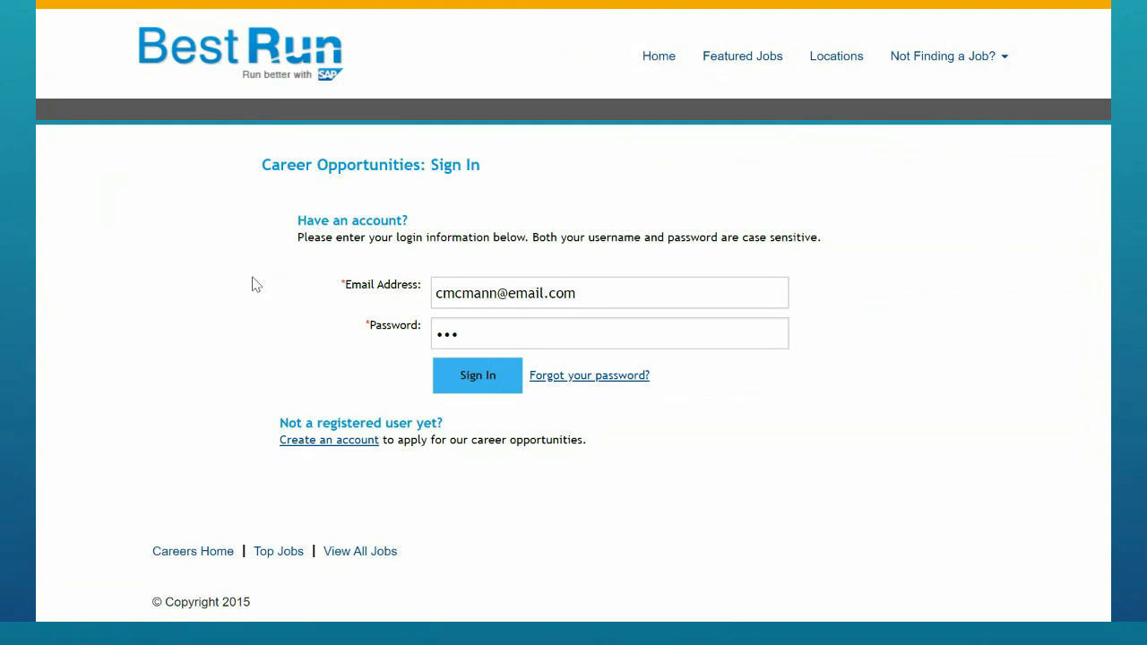
# Sign in with the prefilled candidate account and open the pending offer from the Project Manager application under Jobs Applied.
pyautogui.click(477, 387)
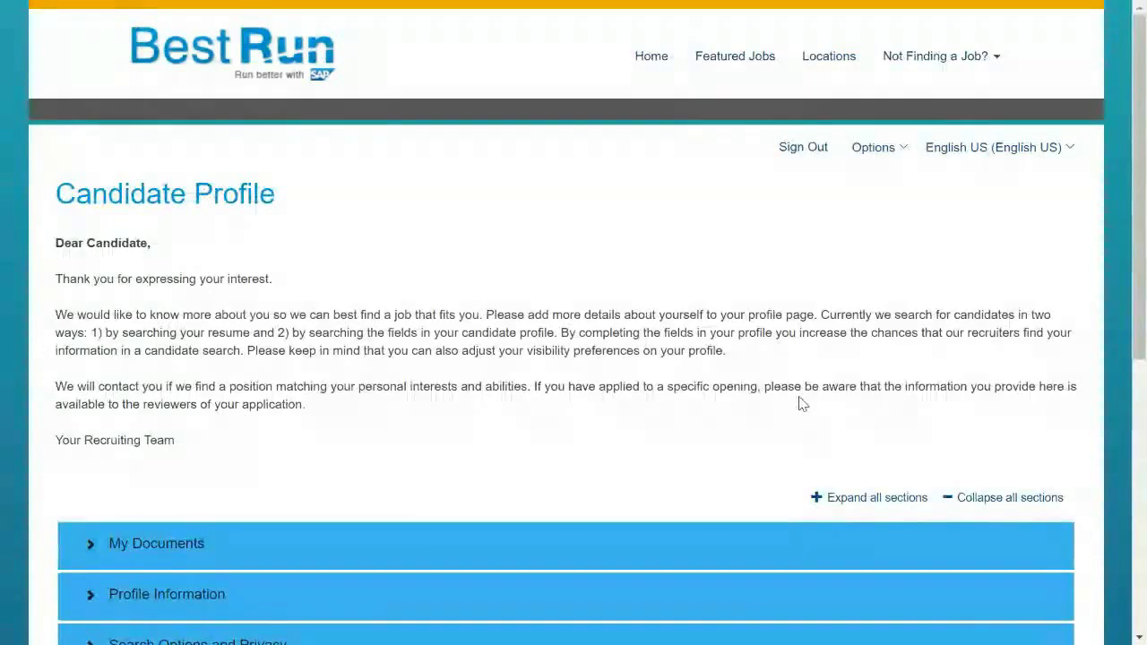
pyautogui.scroll(-3, 709, 420)
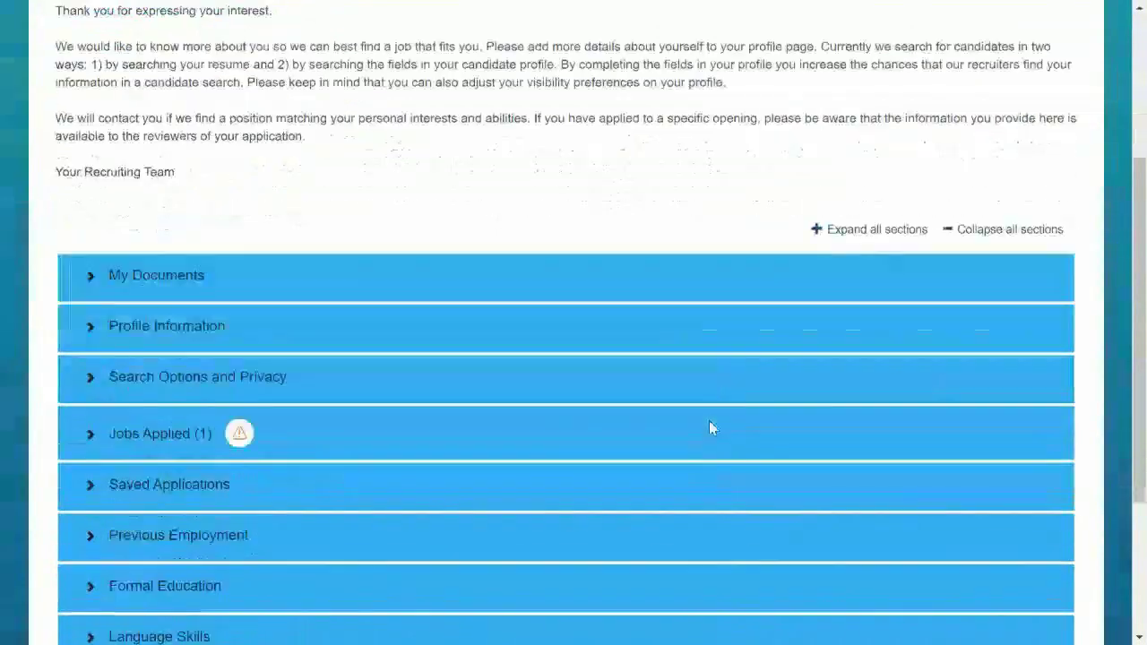
pyautogui.scroll(-1, 709, 436)
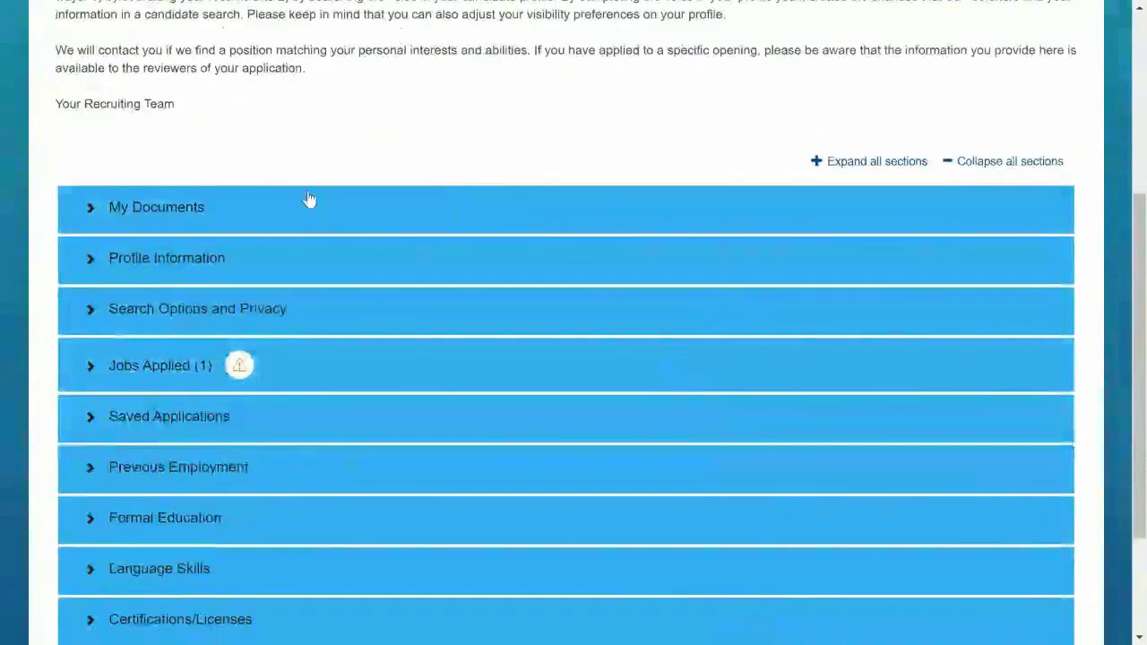
pyautogui.scroll(-1, 554, 487)
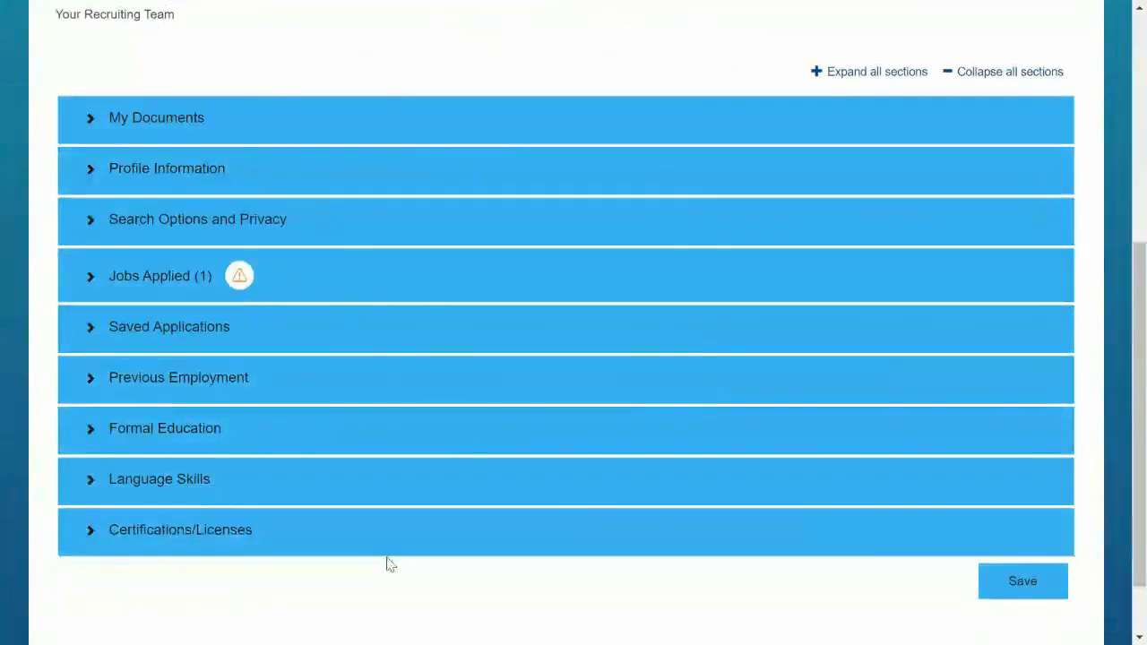
pyautogui.click(299, 285)
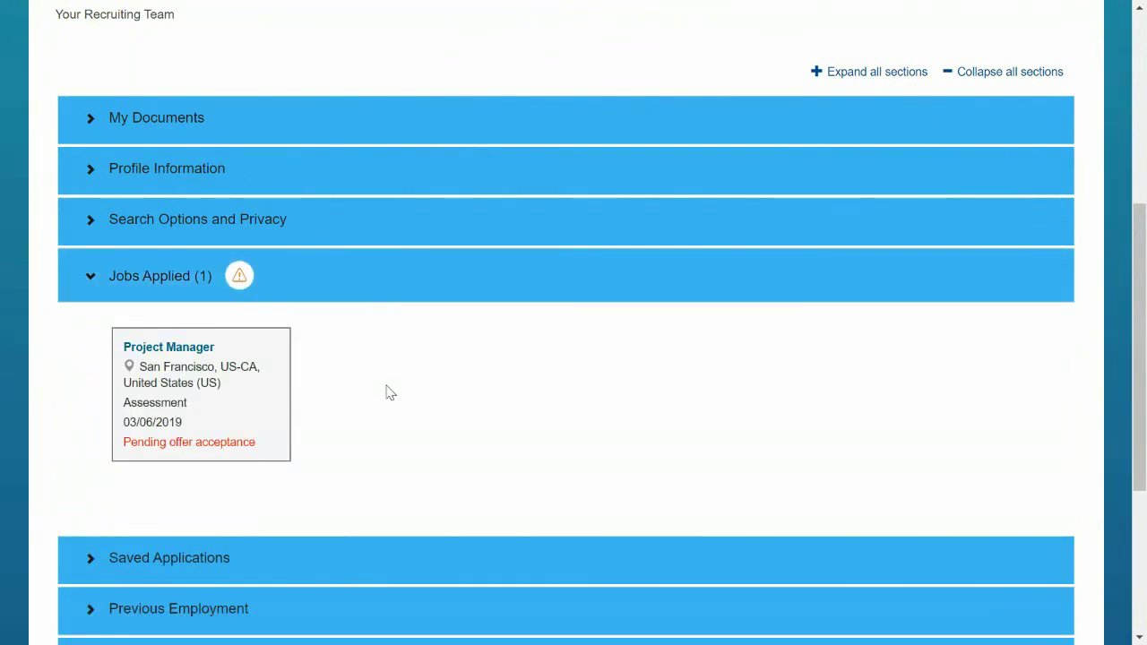
pyautogui.click(242, 407)
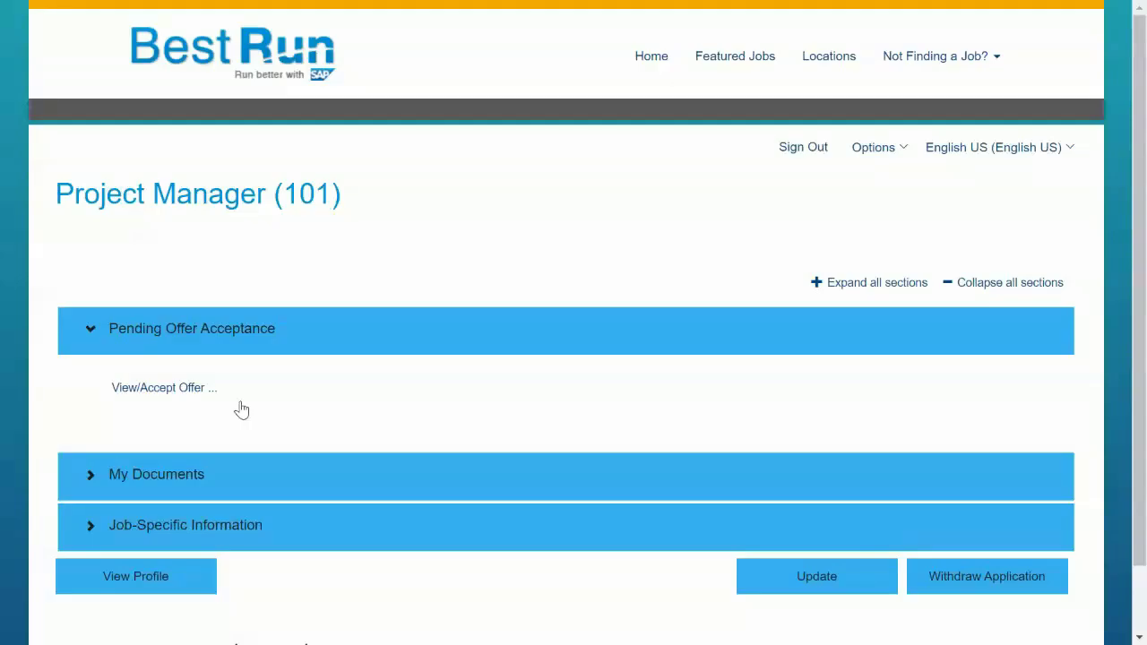
pyautogui.click(154, 395)
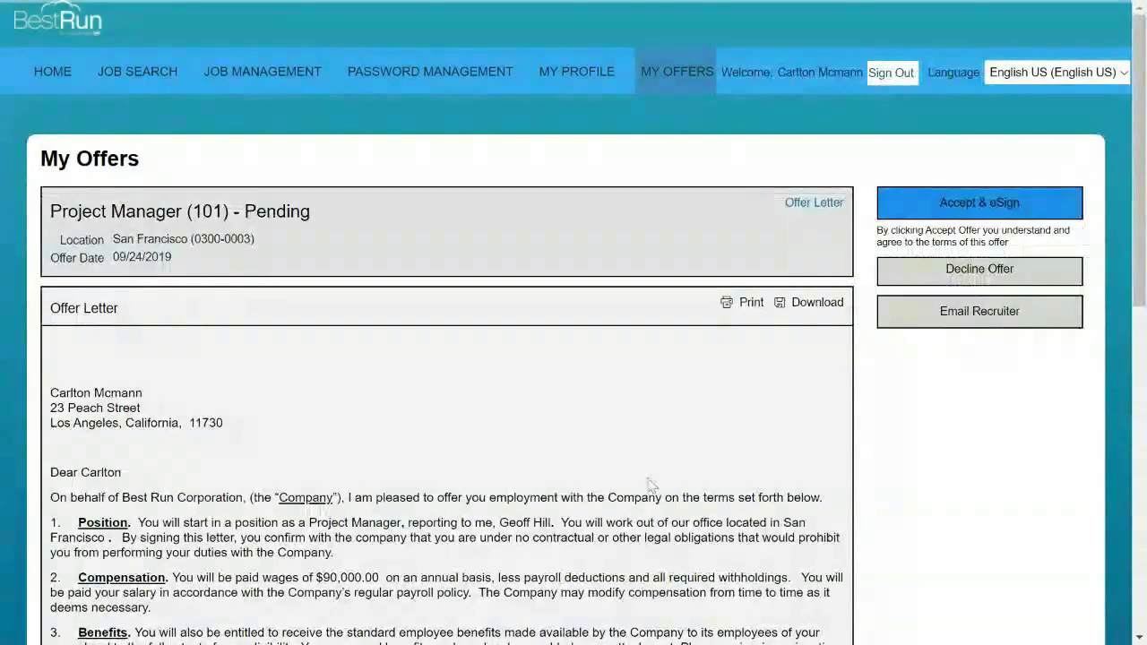
# Review the offer letter's terms, the Email Recruiter form and the comment option for declining the offer.
pyautogui.scroll(-3, 663, 485)
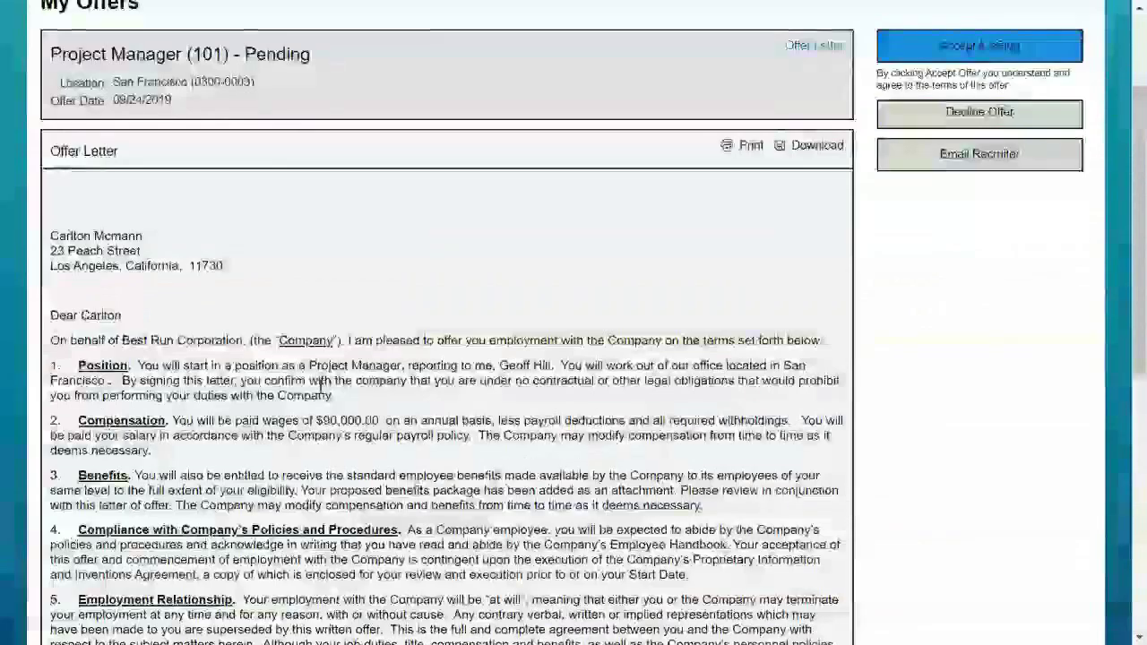
pyautogui.scroll(-3, 417, 490)
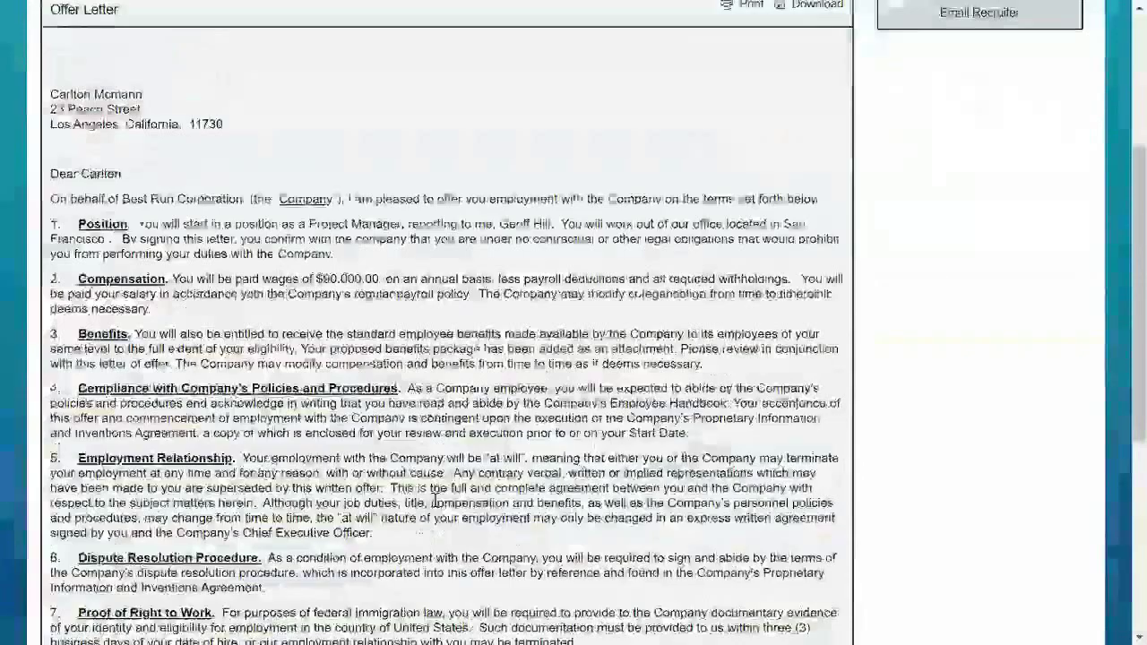
pyautogui.scroll(-5, 435, 502)
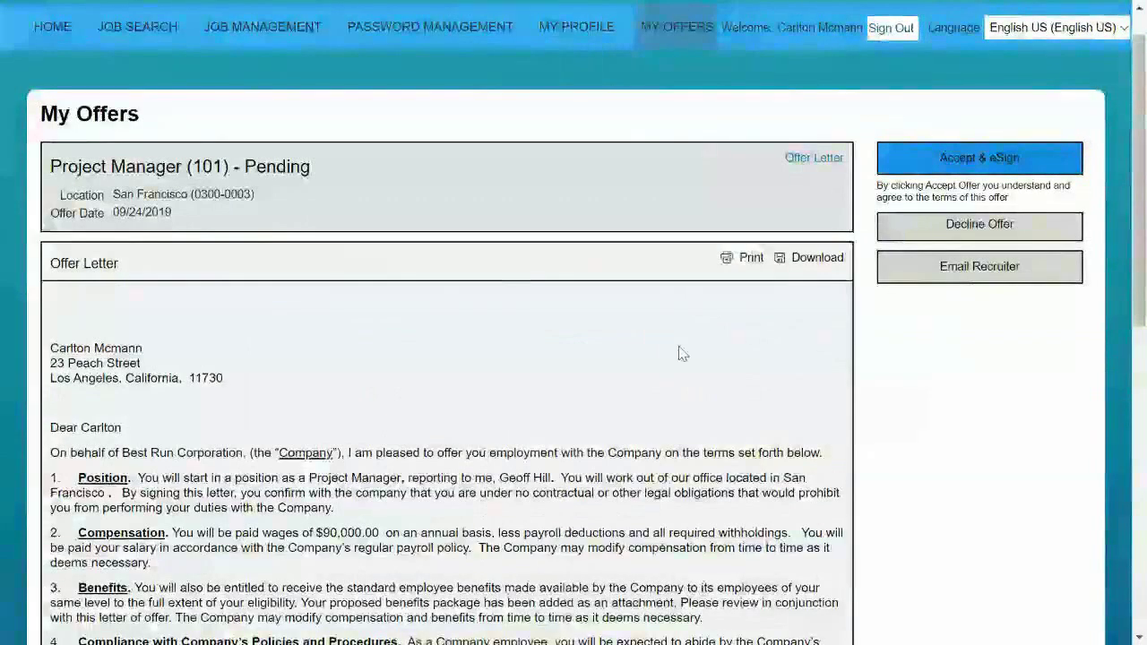
pyautogui.click(1011, 279)
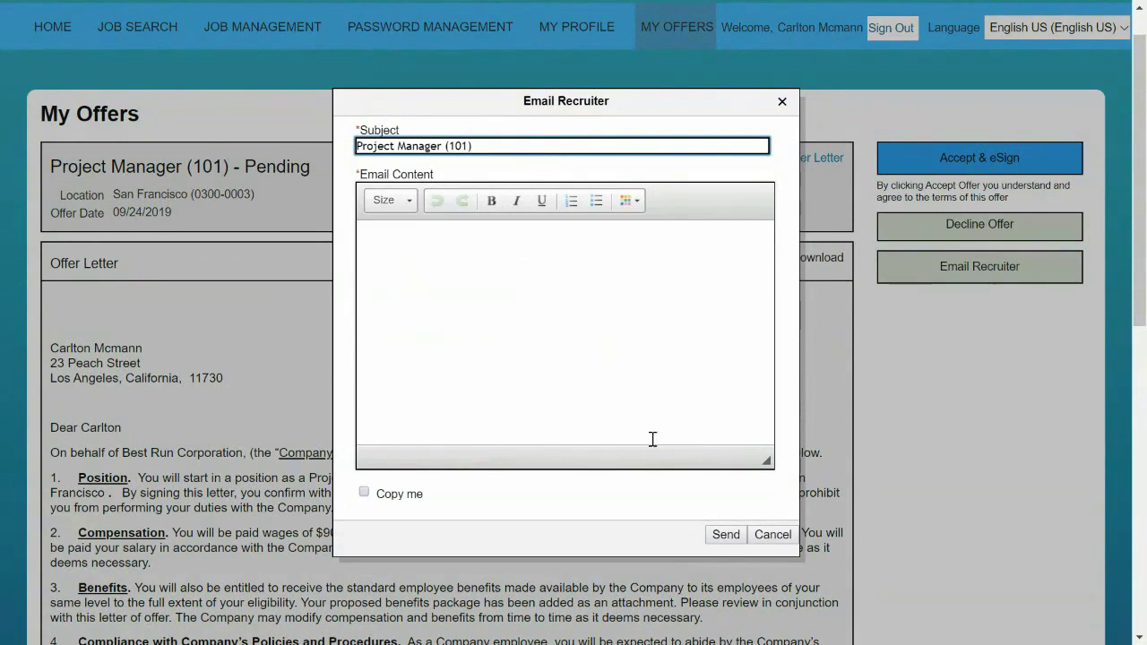
pyautogui.click(775, 538)
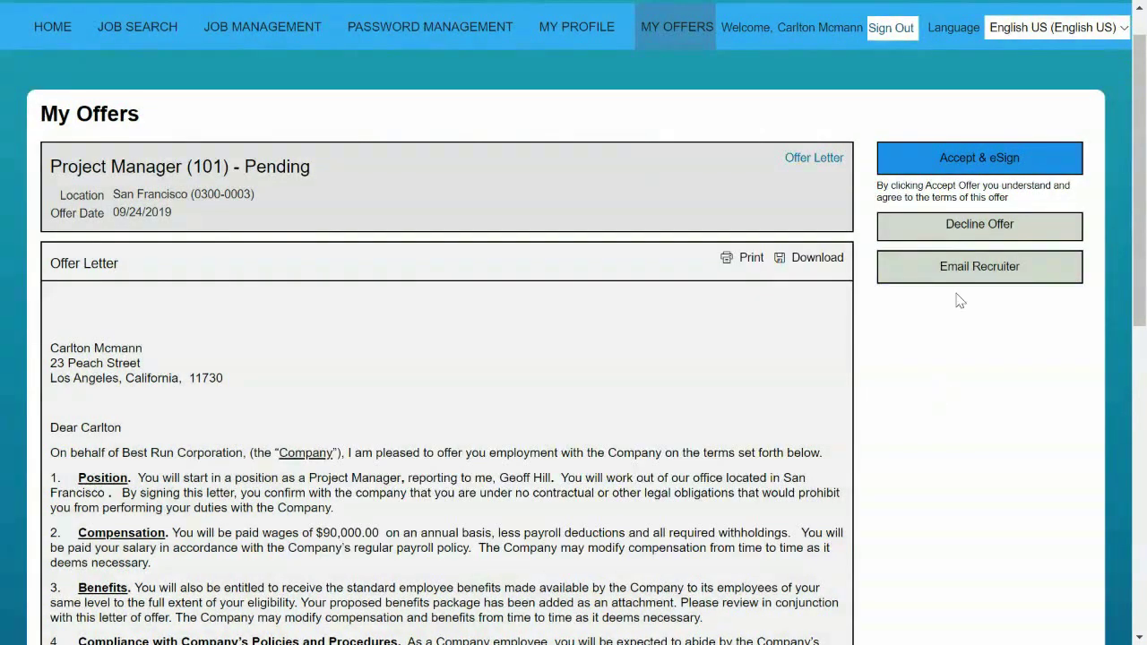
pyautogui.click(953, 229)
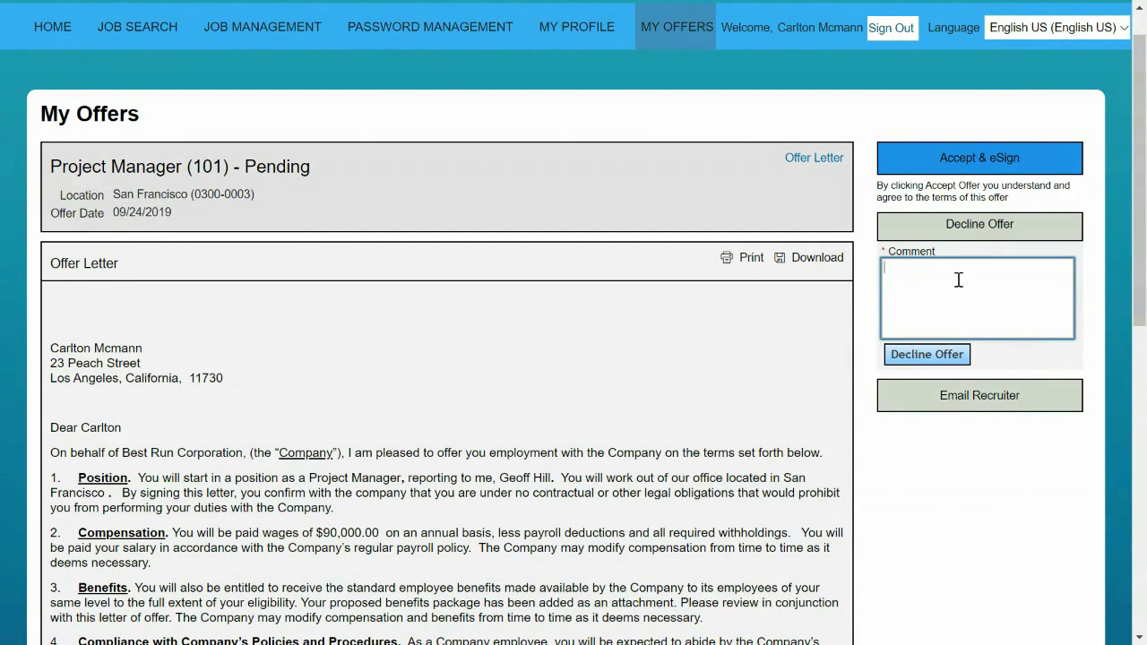
# Accept the Project Manager offer and eSign the letter in DocuSign with the required initials and signature, then finish signing.
pyautogui.click(1017, 168)
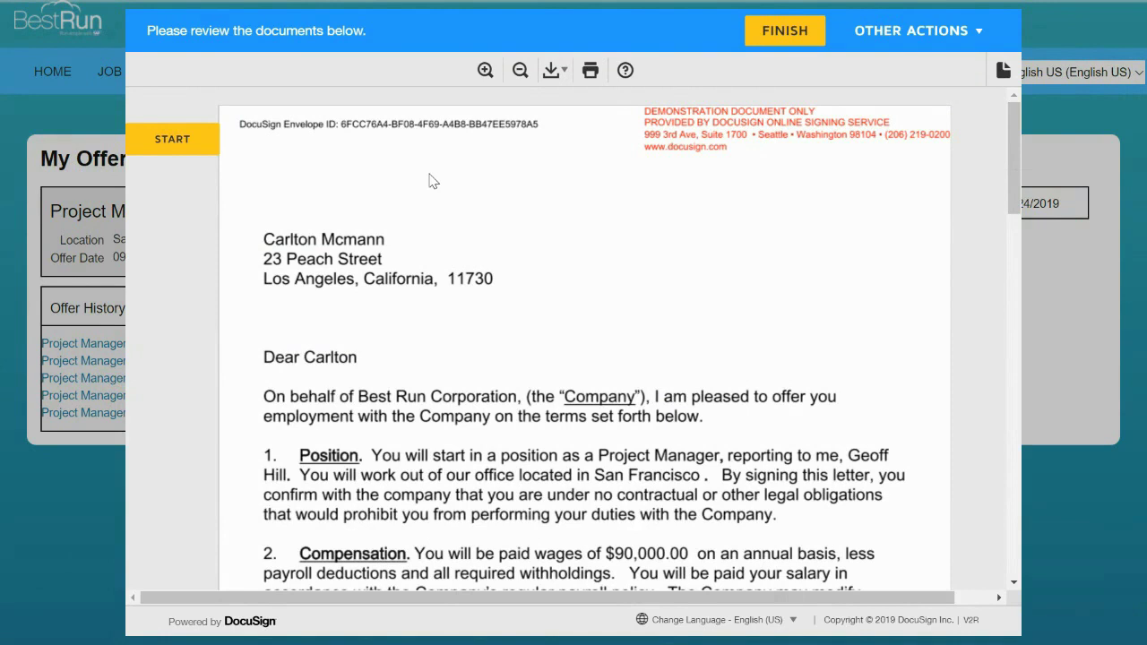
pyautogui.click(174, 139)
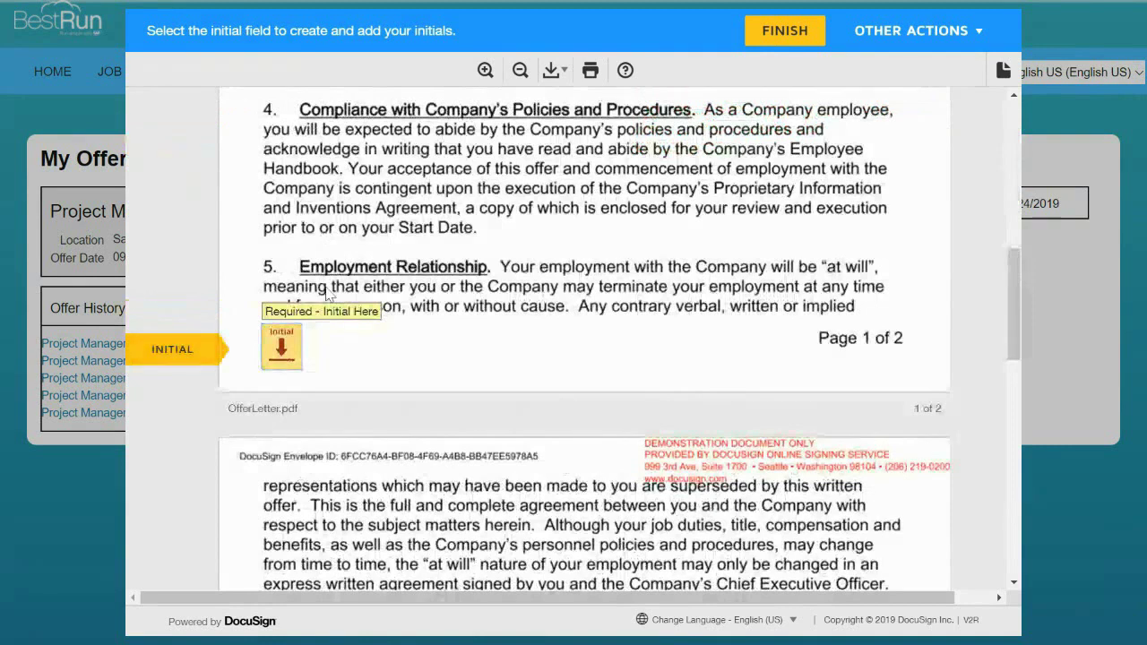
pyautogui.click(283, 355)
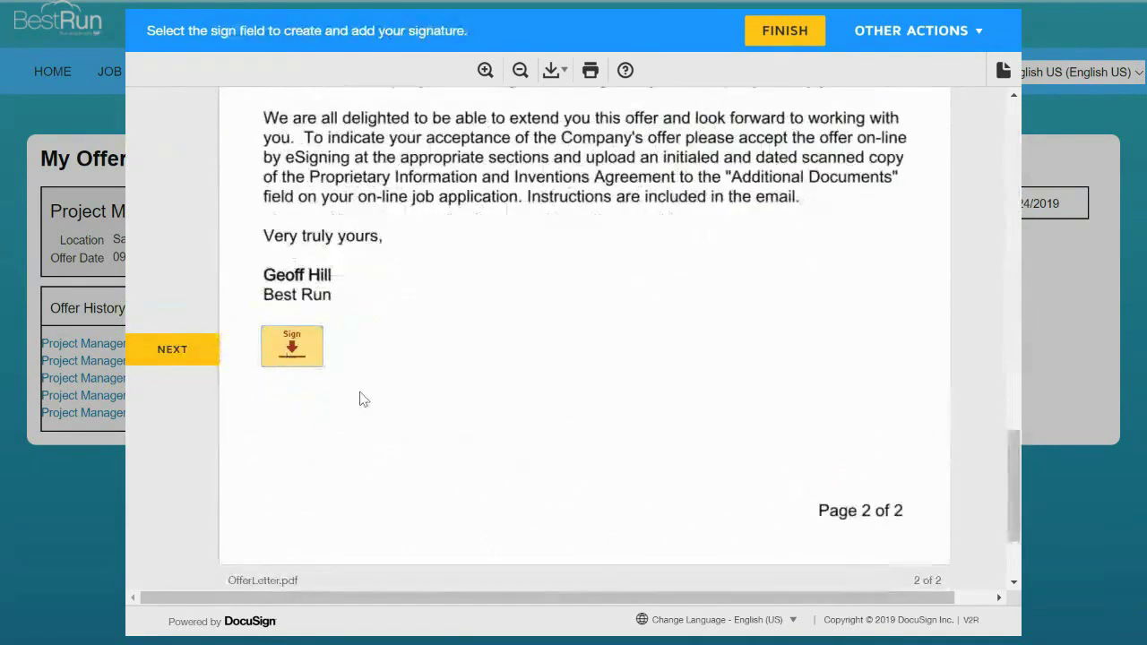
pyautogui.click(297, 359)
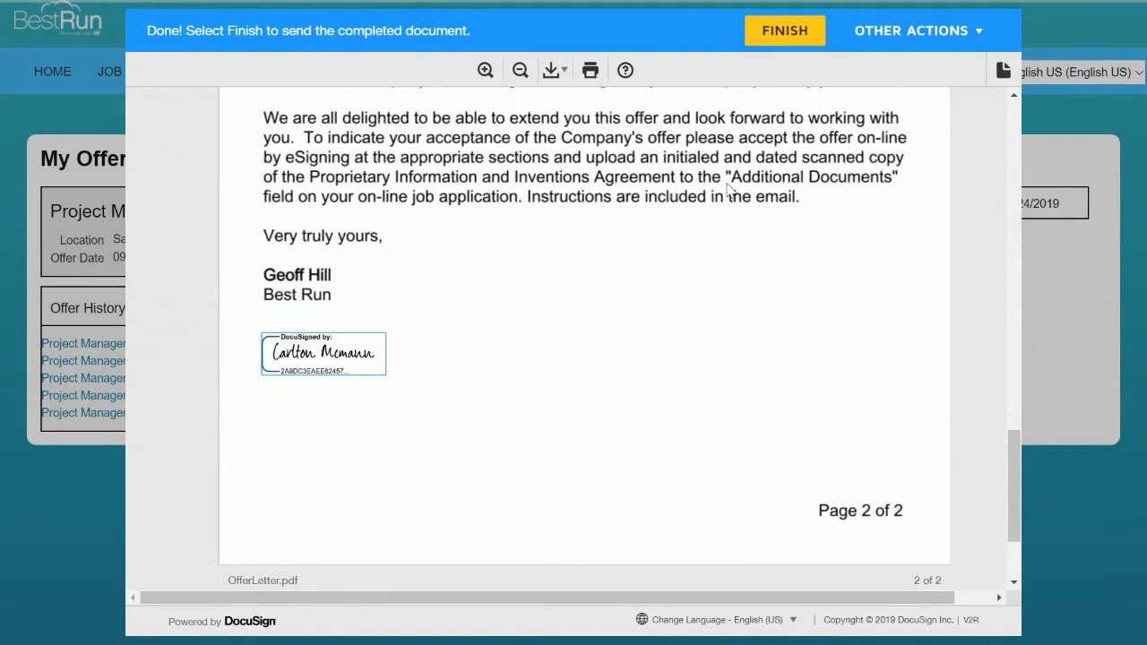
pyautogui.click(777, 35)
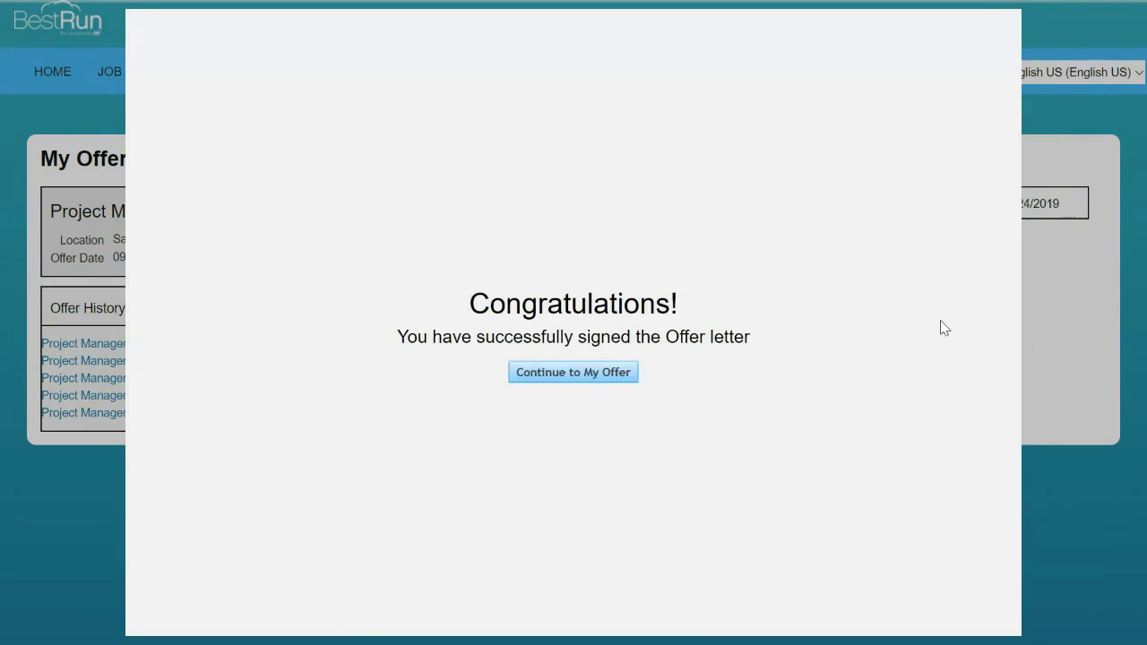
# Continue to My Offers and view the details of the newest accepted Project Manager offer in the offer history.
pyautogui.click(579, 380)
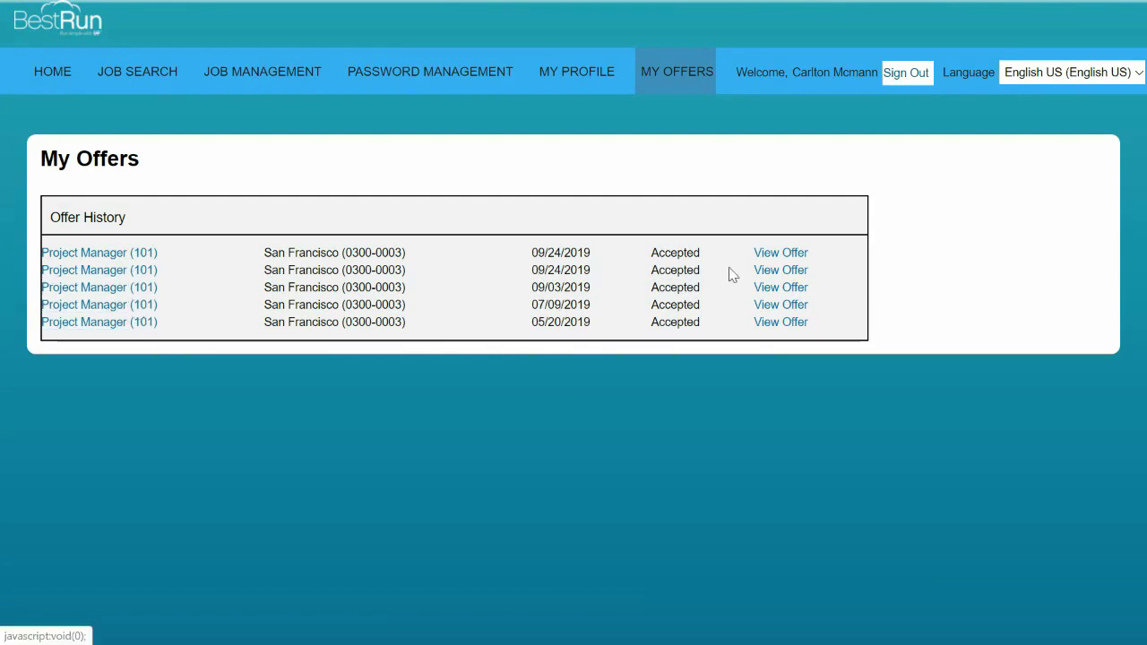
pyautogui.click(781, 253)
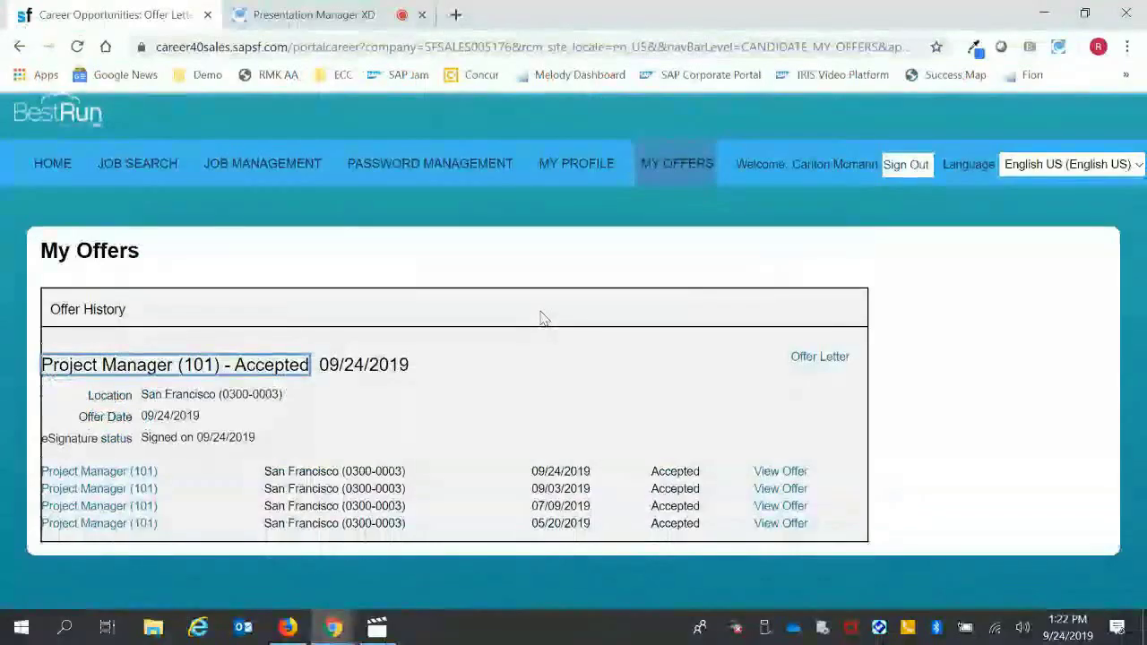
# Switch back to the recruiter's Firefox window and open the candidate's record from the Offer stage of the Talent Pipeline.
pyautogui.hotkey('alt', 'Tab')
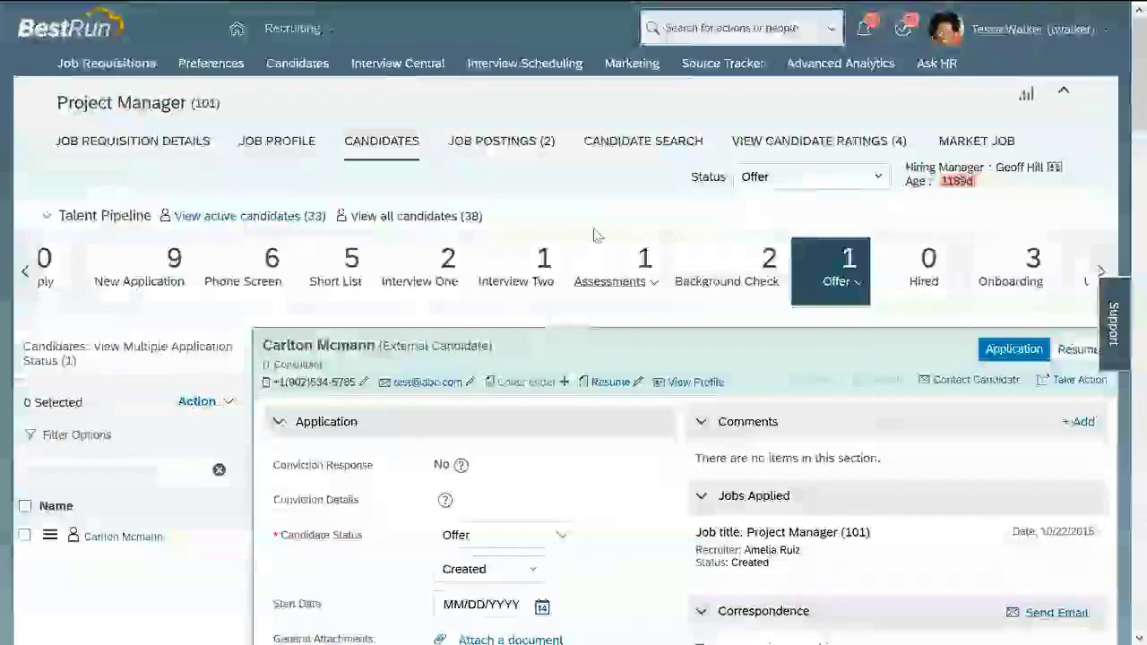
pyautogui.click(542, 318)
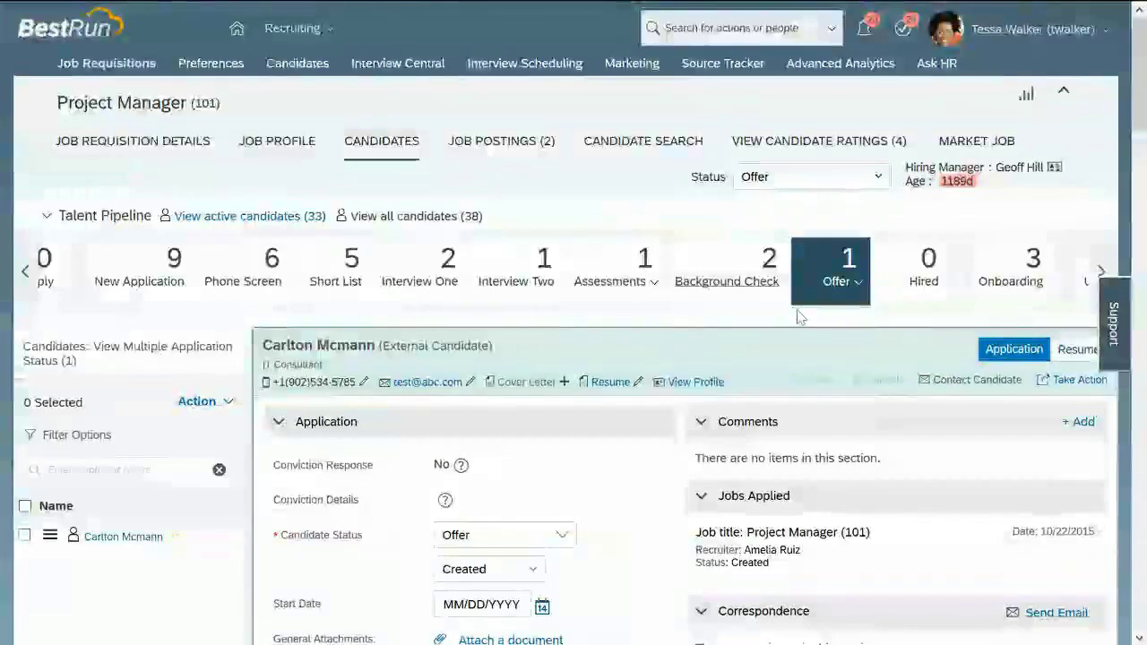
pyautogui.click(833, 281)
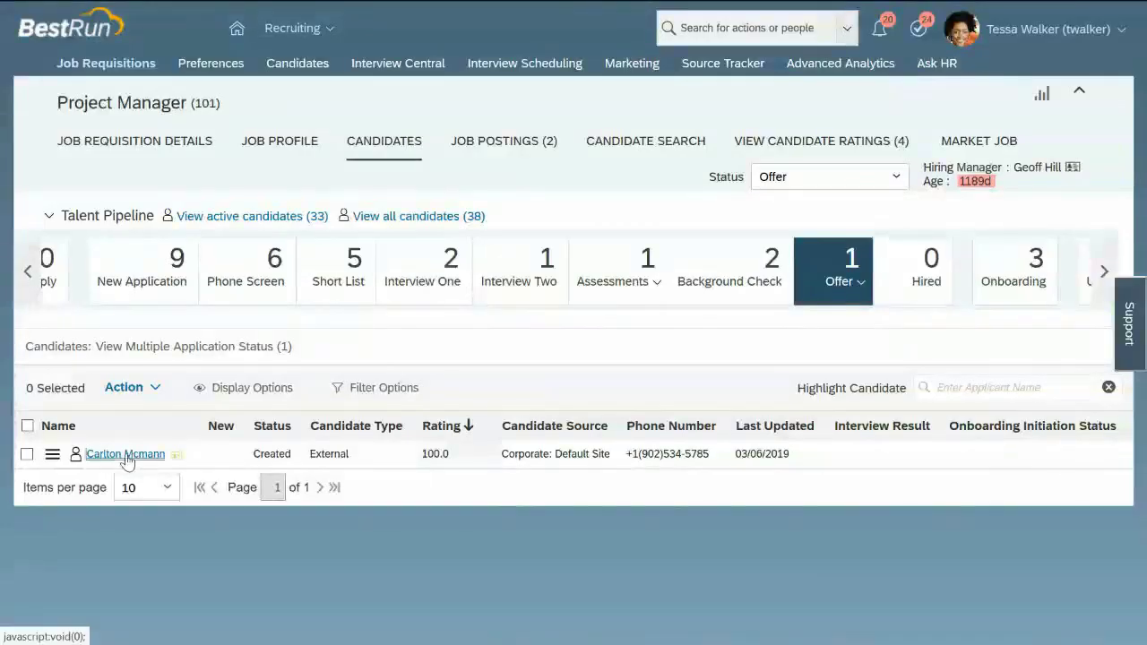
pyautogui.click(126, 454)
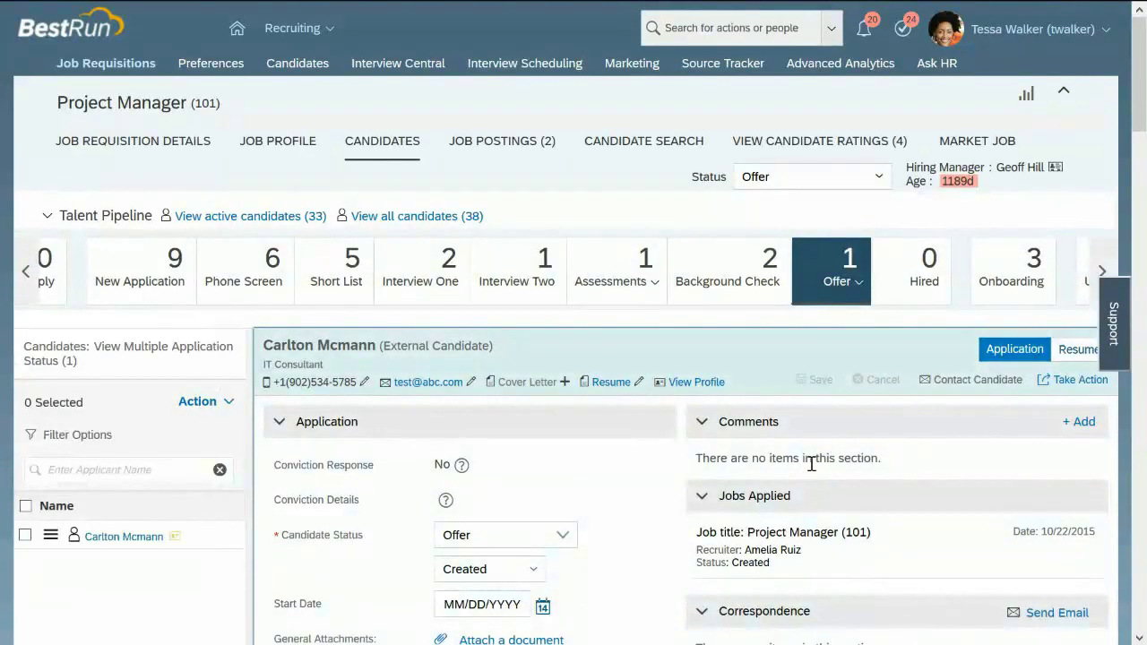
# Open the newest eSignature Offer document in Adobe Acrobat Reader DC and examine the letter through to the candidate's signature.
pyautogui.scroll(-5, 812, 464)
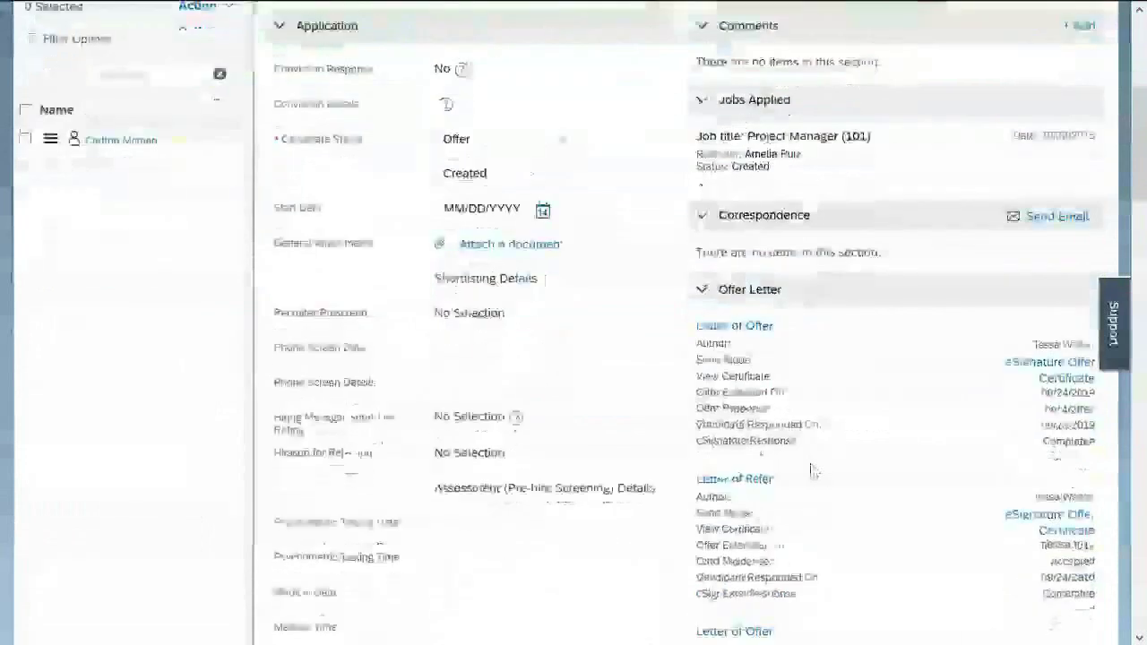
pyautogui.click(1022, 370)
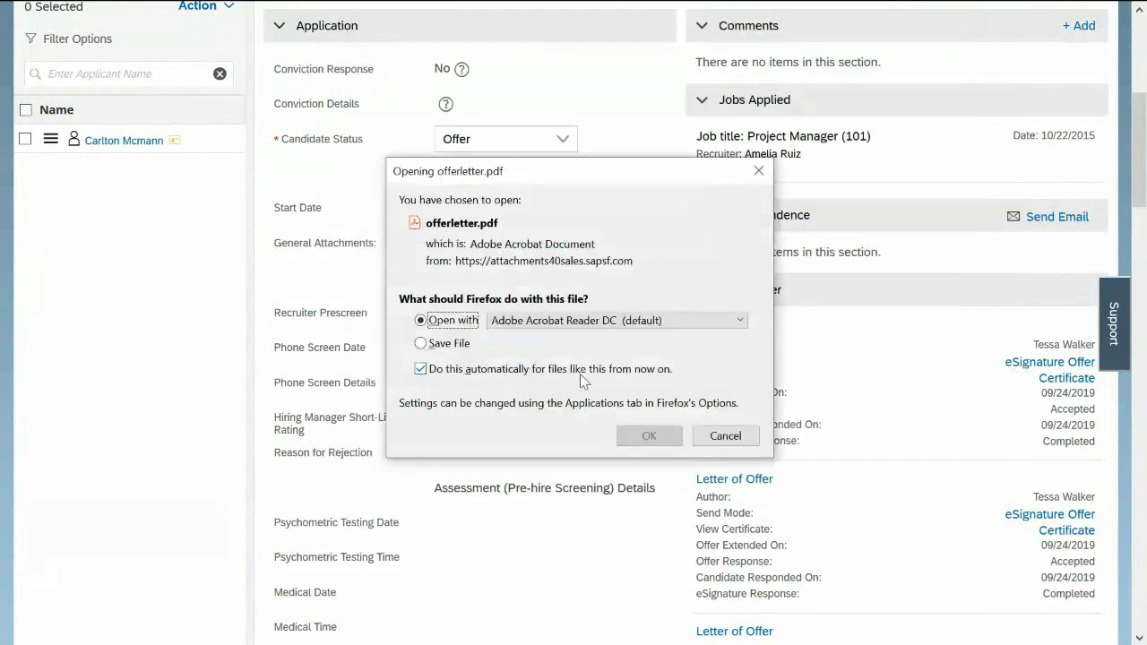
pyautogui.click(650, 436)
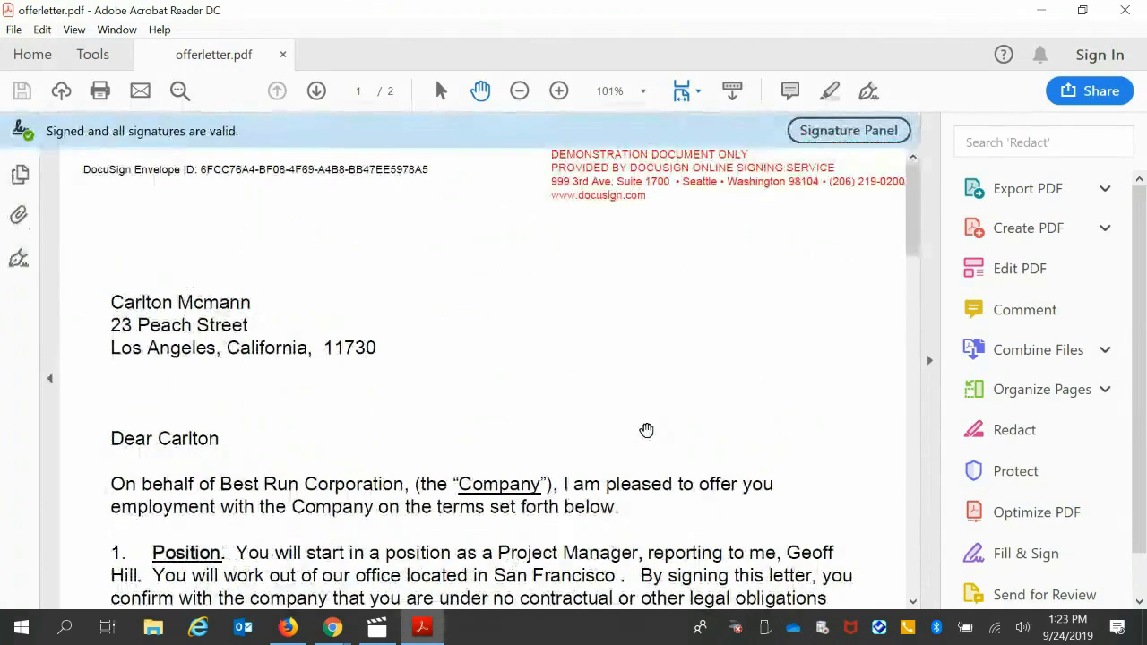
pyautogui.scroll(-5, 647, 432)
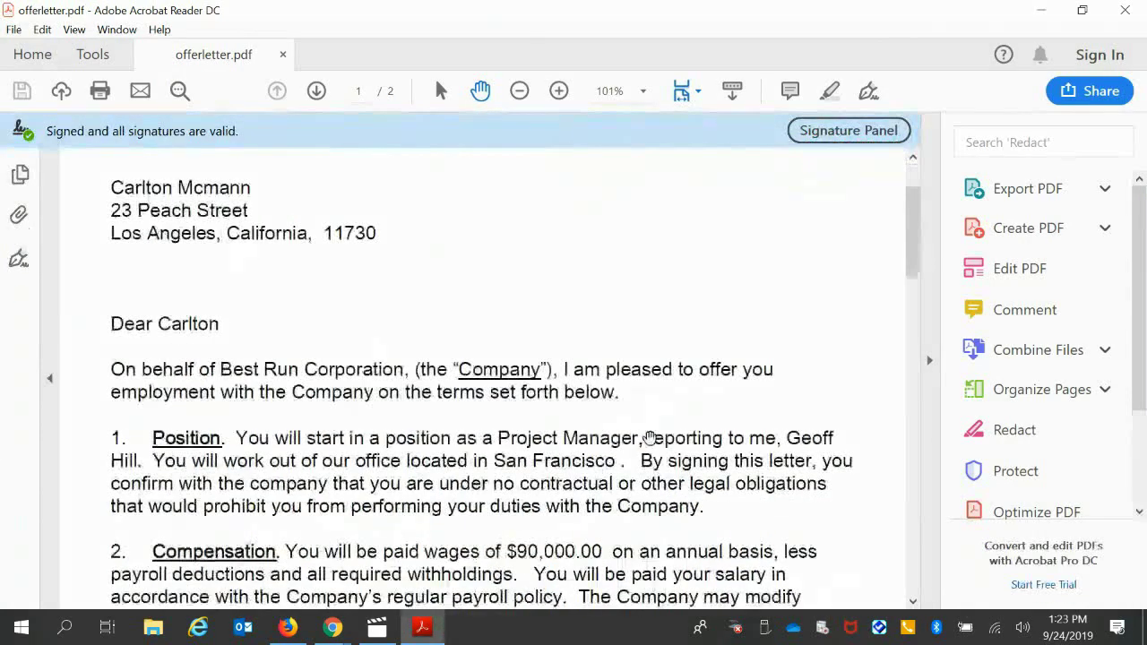
pyautogui.scroll(-8, 652, 440)
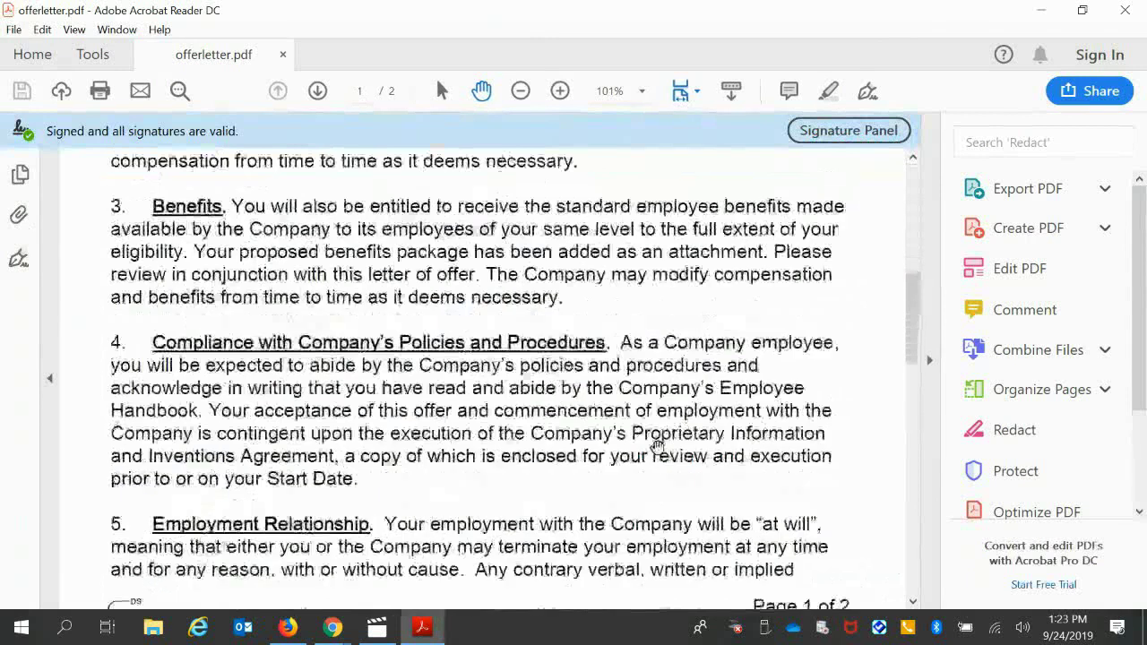
pyautogui.scroll(-10, 662, 450)
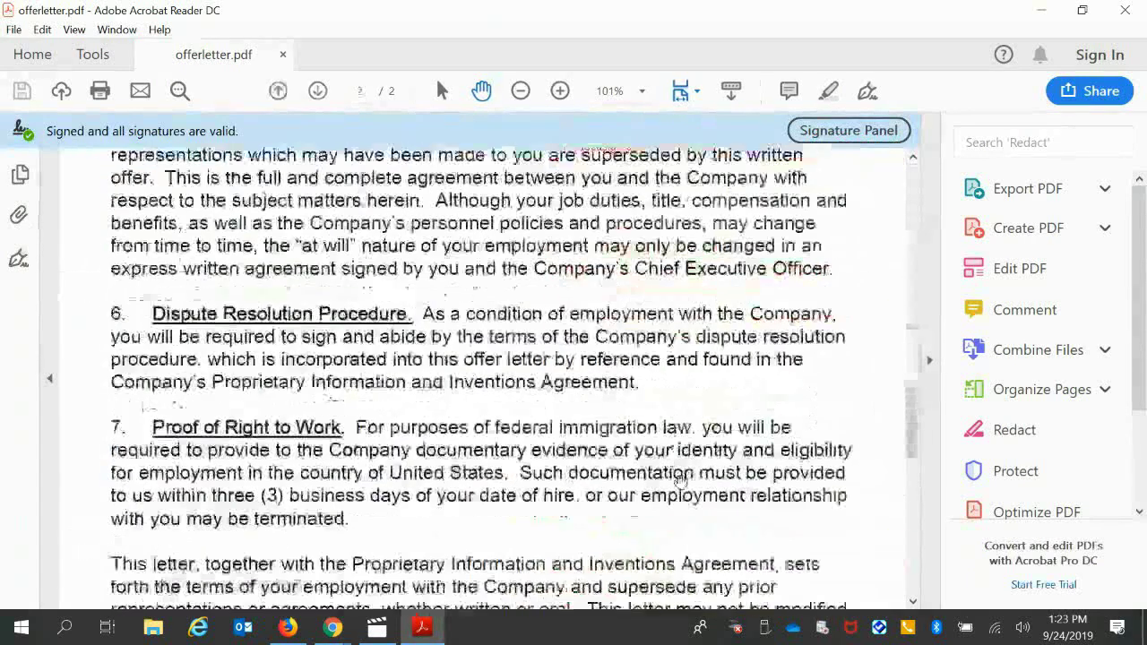
pyautogui.scroll(-3, 684, 487)
pyautogui.scroll(-1, 684, 487)
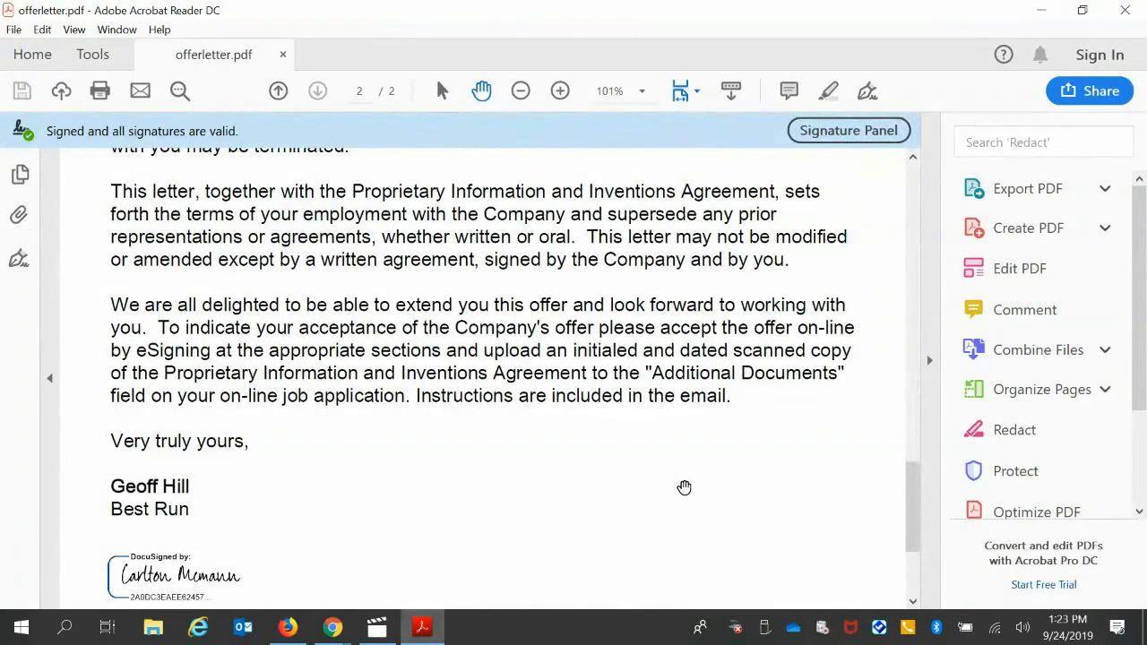
# Switch back to the candidate's record in Firefox and open the newest offer letter's Certificate in Adobe Acrobat Reader DC.
pyautogui.hotkey('alt', 'Tab')
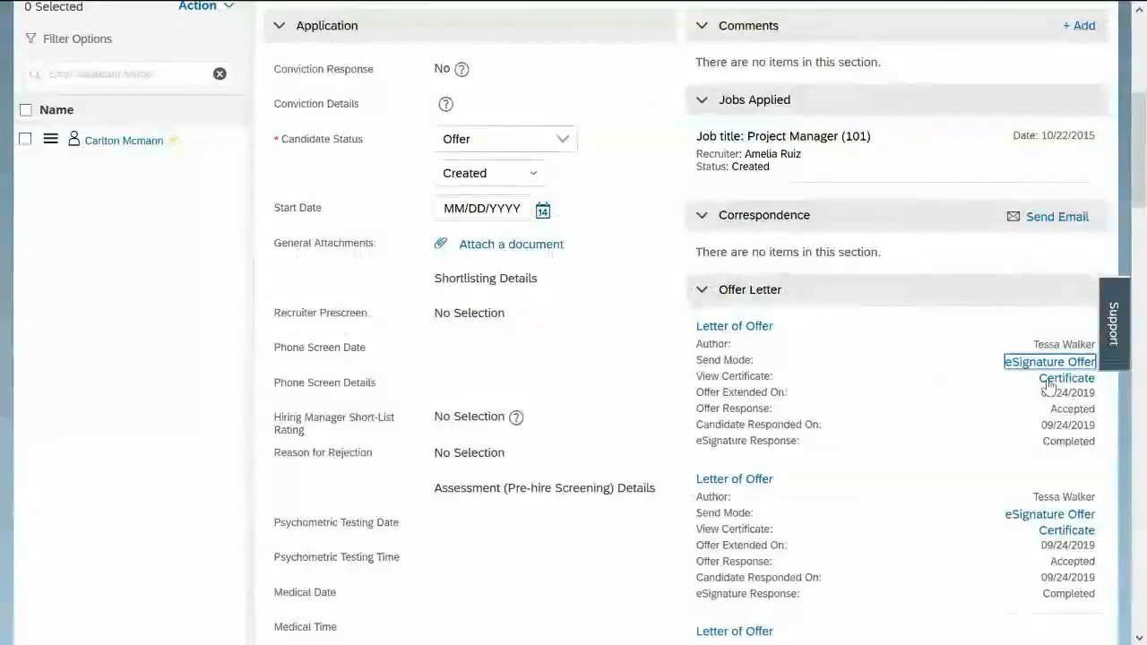
pyautogui.click(1051, 379)
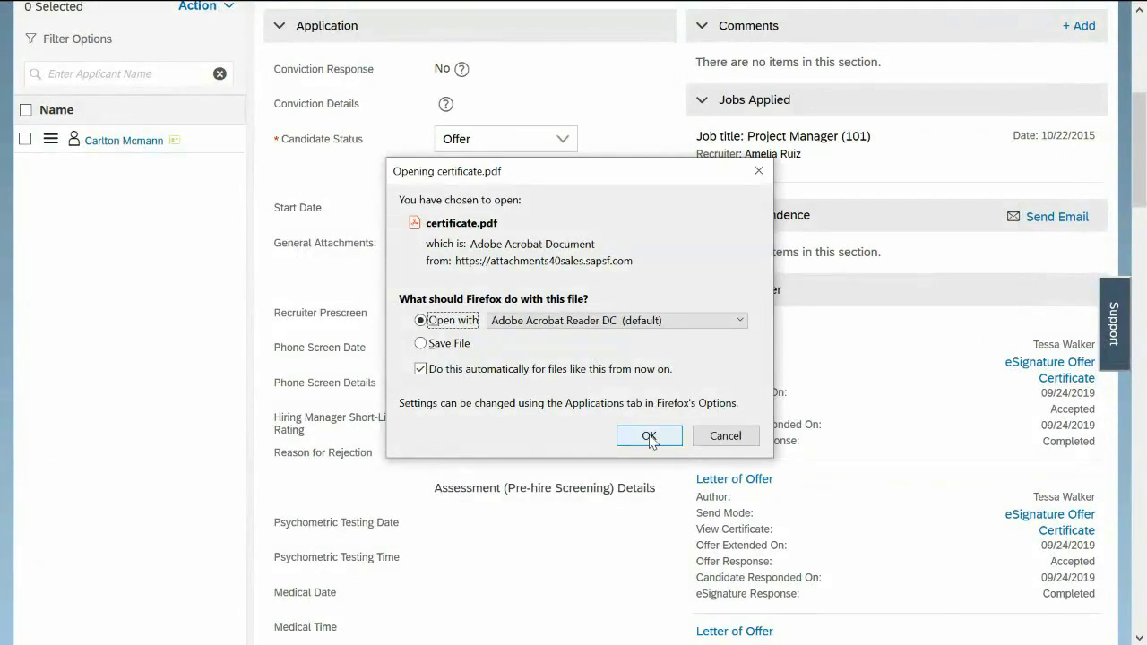
pyautogui.click(649, 437)
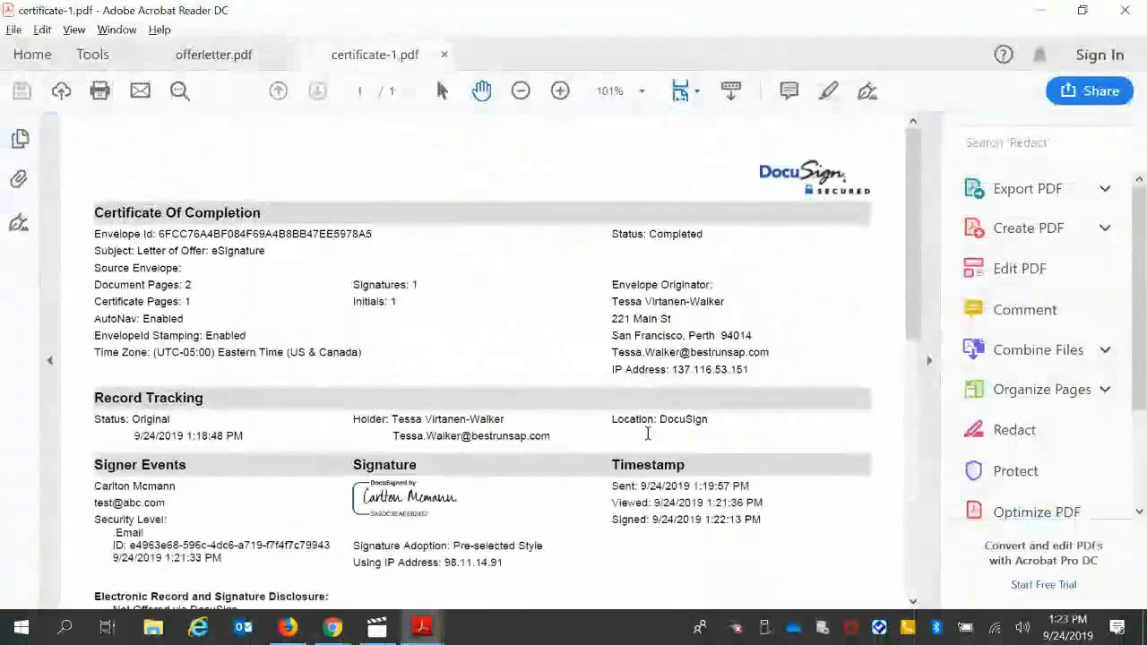
# Examine the Certificate Of Completion, including its envelope details, record tracking, signer events and timestamps, then return to its beginning.
pyautogui.scroll(1, 549, 261)
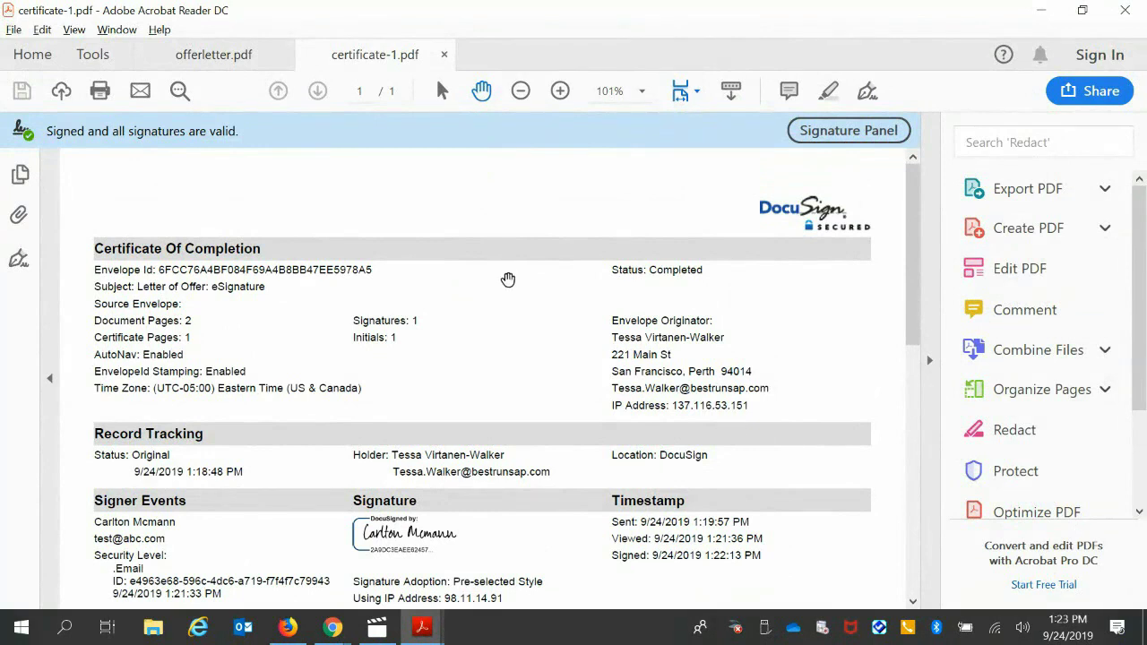
pyautogui.scroll(-1, 585, 350)
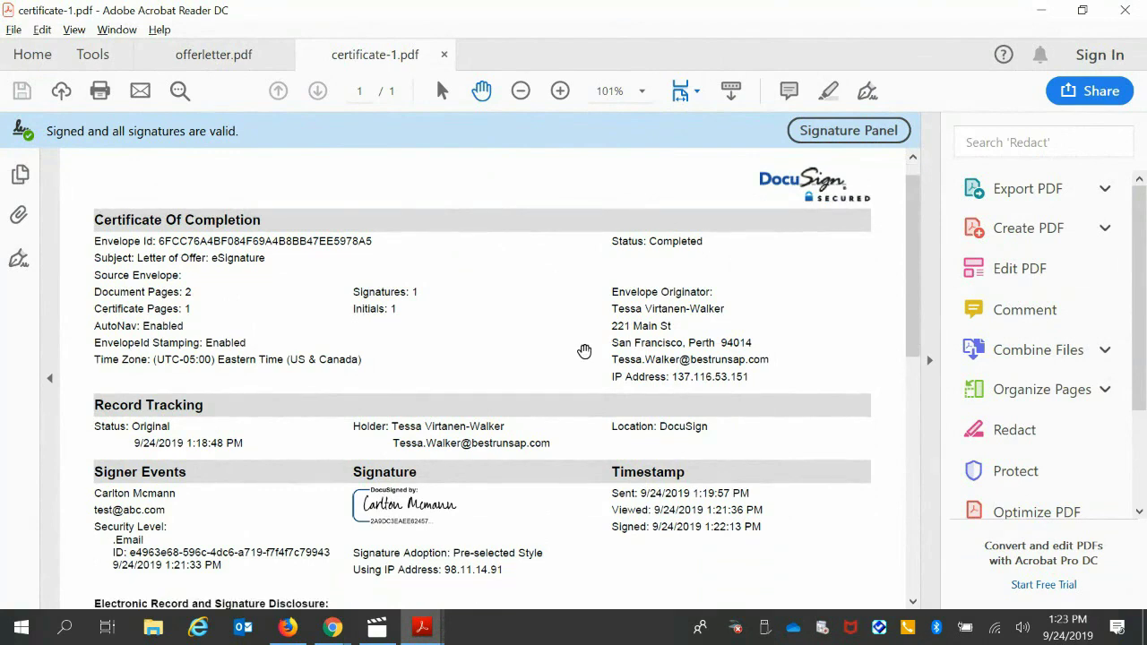
pyautogui.scroll(-2, 579, 421)
pyautogui.scroll(-2, 574, 425)
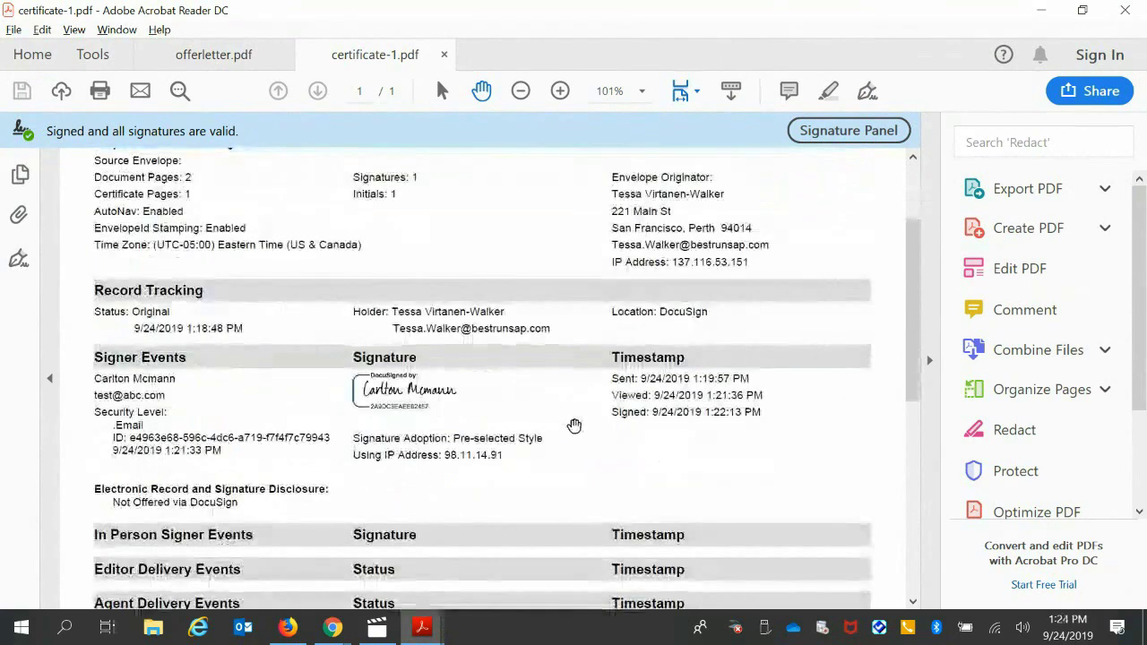
pyautogui.scroll(-4, 781, 418)
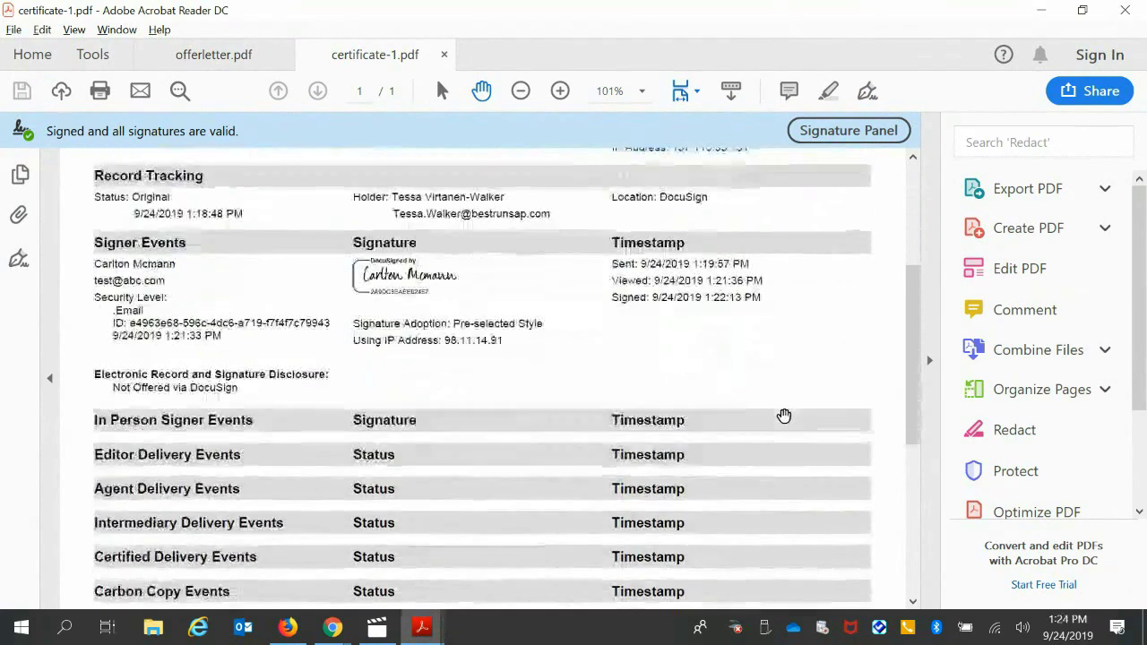
pyautogui.scroll(-2, 784, 416)
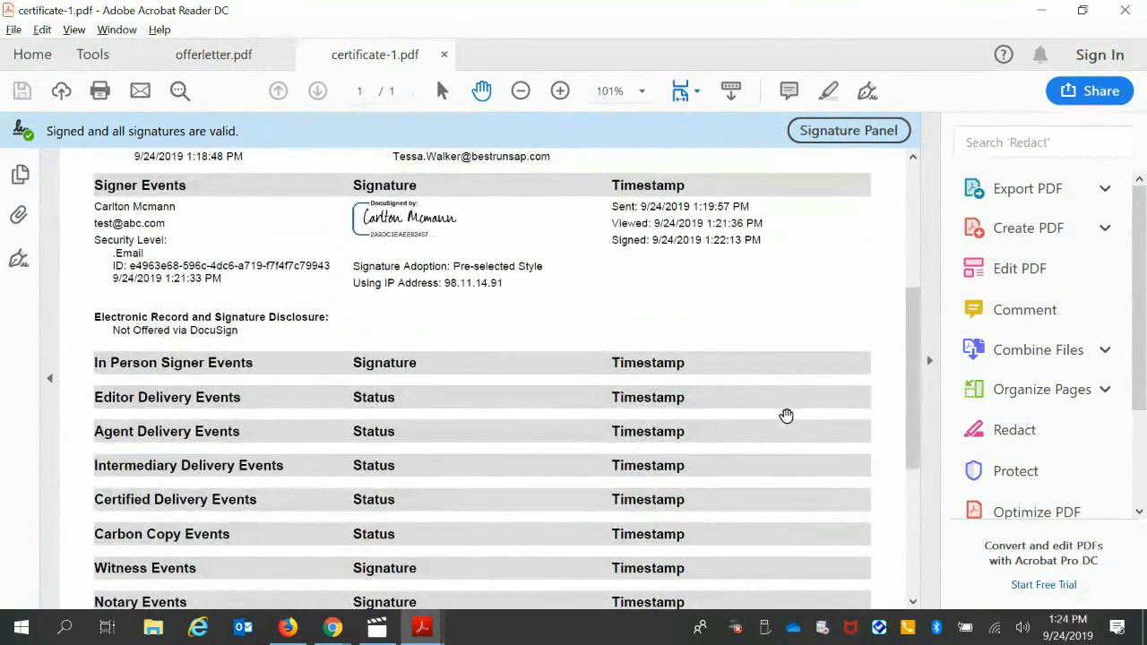
pyautogui.scroll(11, 786, 416)
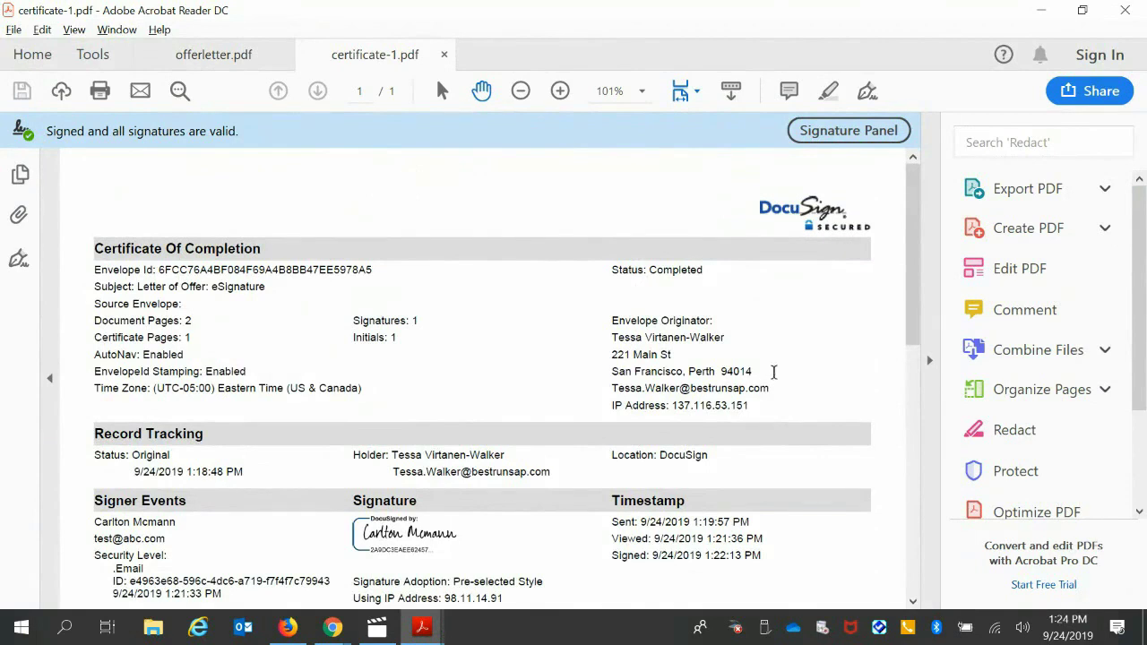
# Switch to Movies & TV and play the Onboarding DocuSign Paperwork Demo video through to its end.
pyautogui.hotkey('alt', 'Tab')
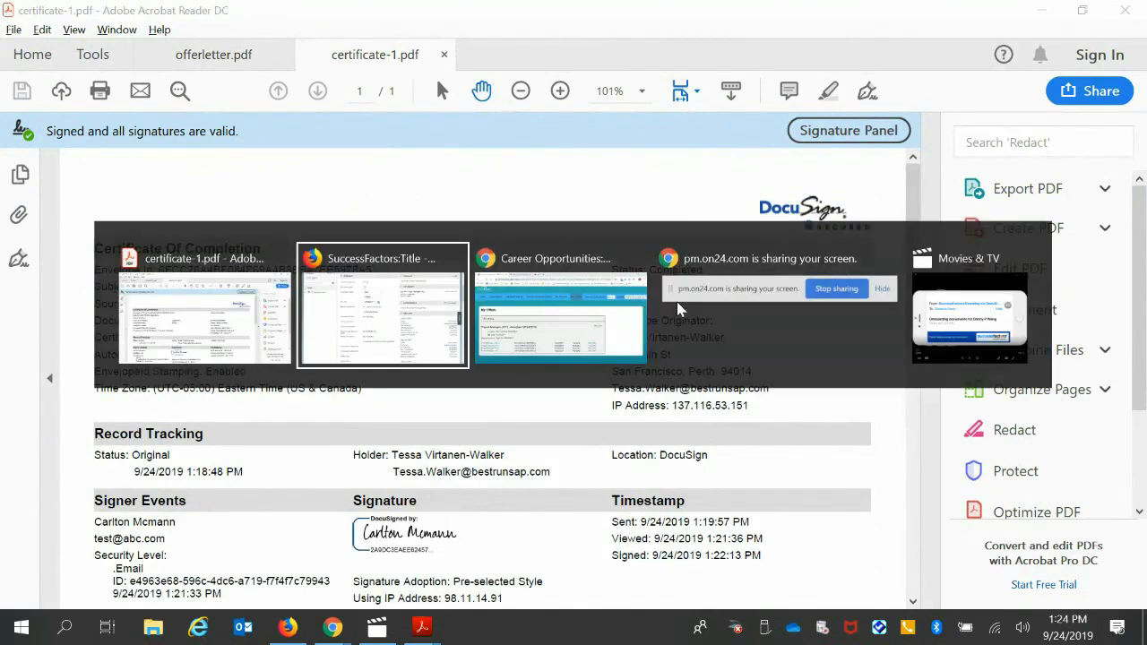
pyautogui.hotkey('alt', 'Tab')
pyautogui.hotkey('alt', 'Tab')
pyautogui.hotkey('alt', 'Tab')
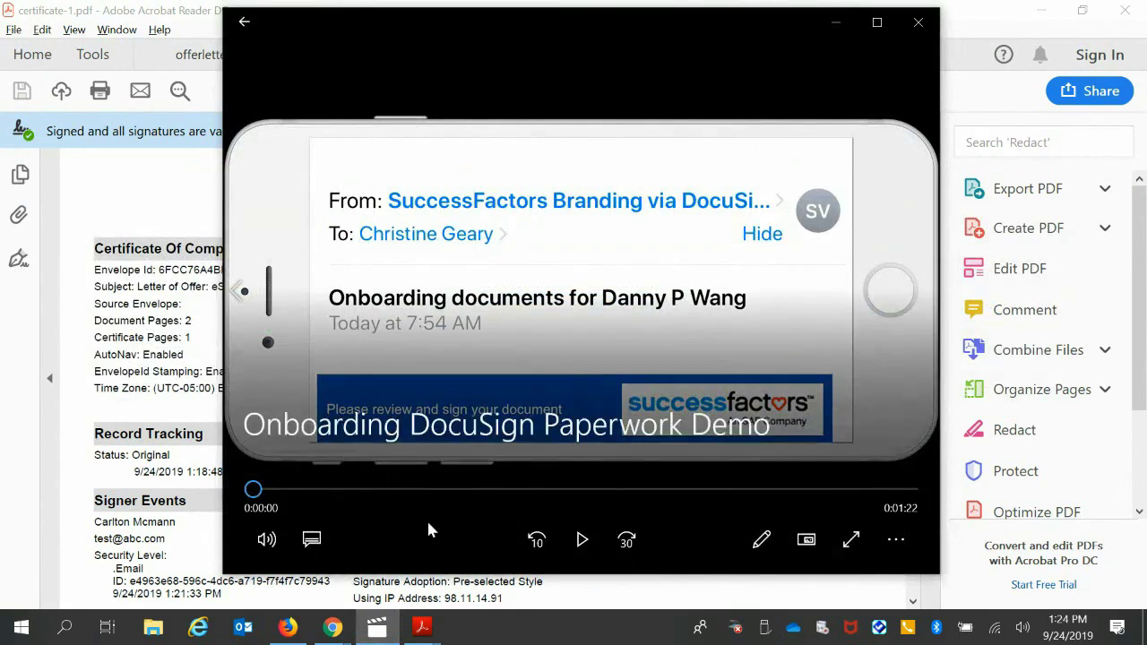
pyautogui.click(581, 539)
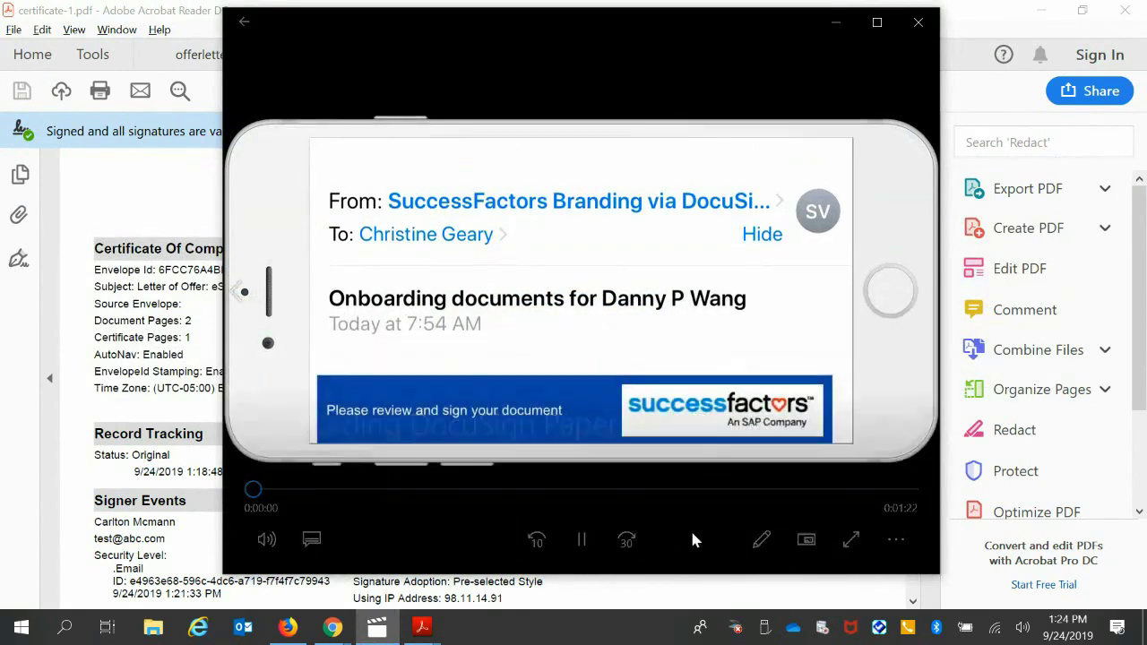
pyautogui.moveTo(693, 533)
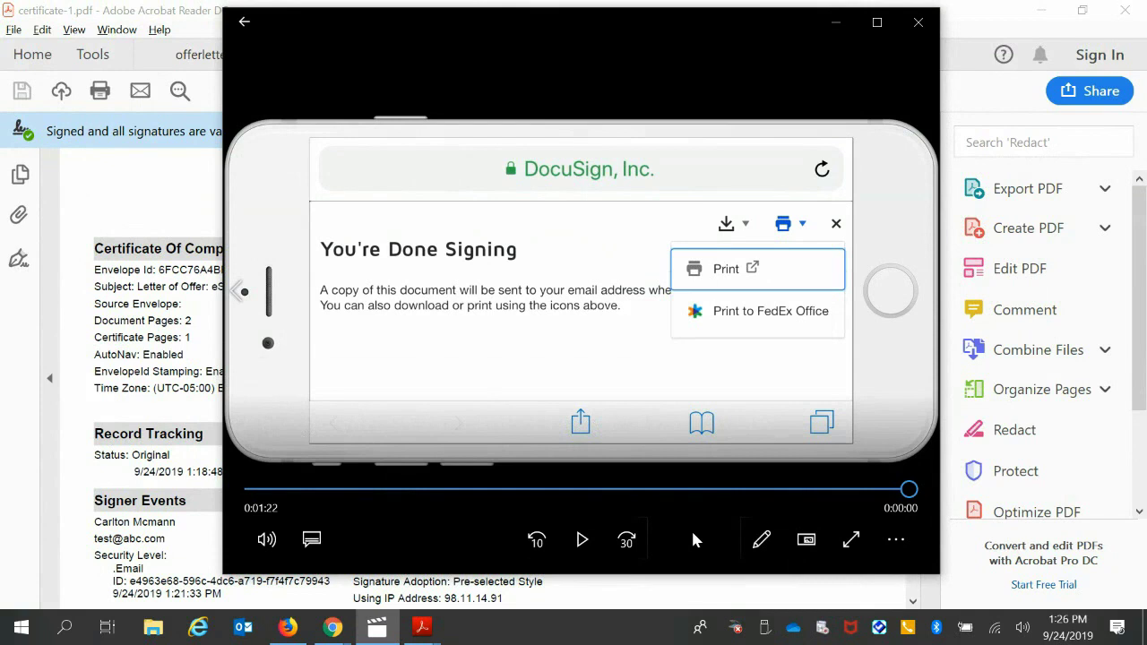
# Switch to the pm.on24.com screen-sharing notice and stop sharing the screen.
pyautogui.hotkey('alt', 'Tab')
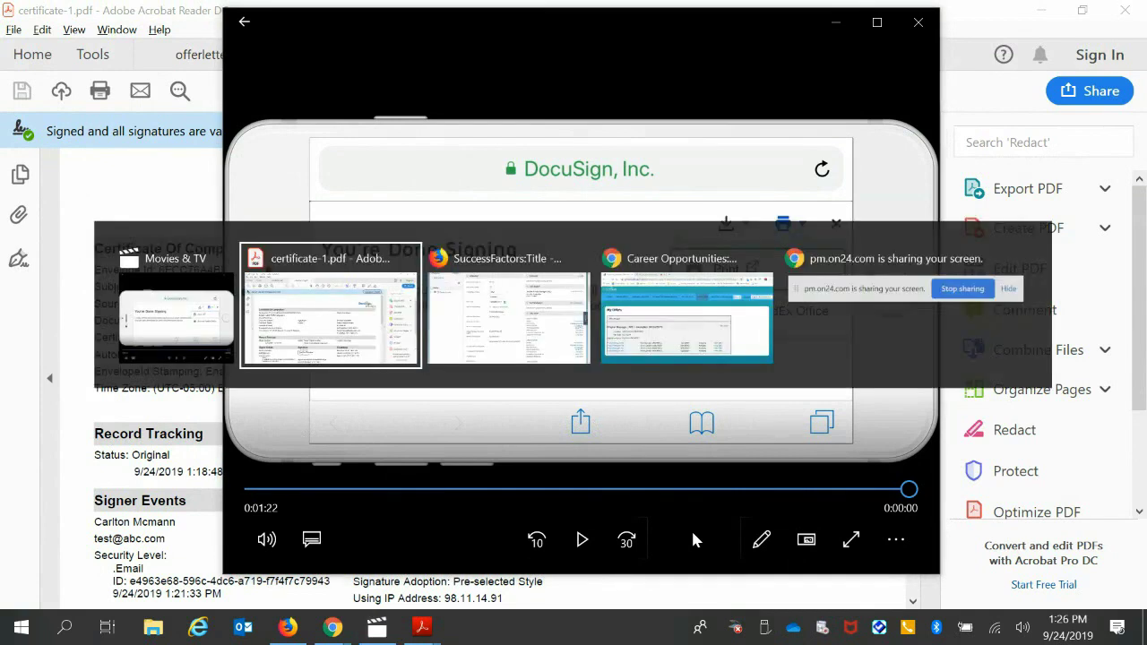
pyautogui.hotkey('alt', 'Tab')
pyautogui.hotkey('alt', 'Tab')
pyautogui.hotkey('alt', 'Tab')
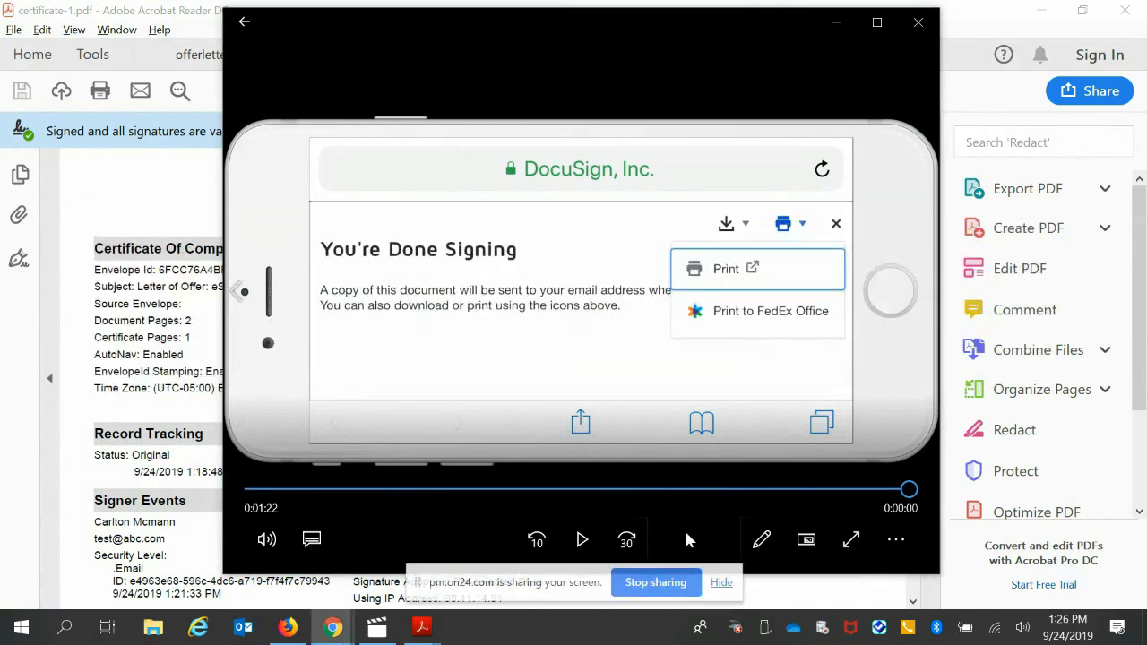
pyautogui.click(654, 583)
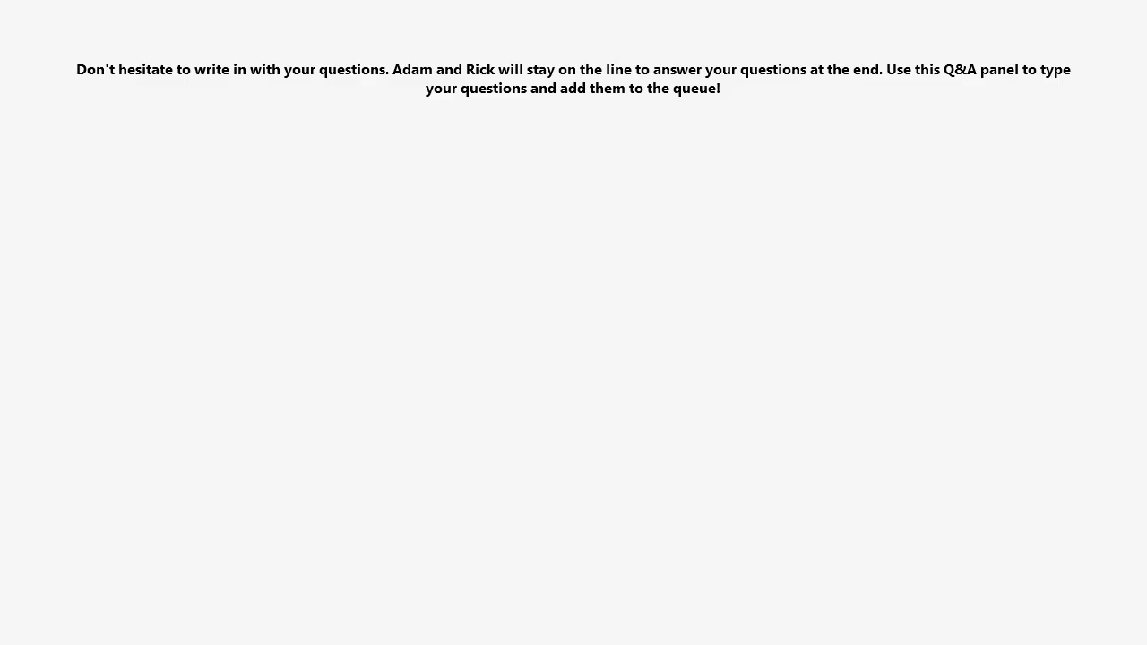